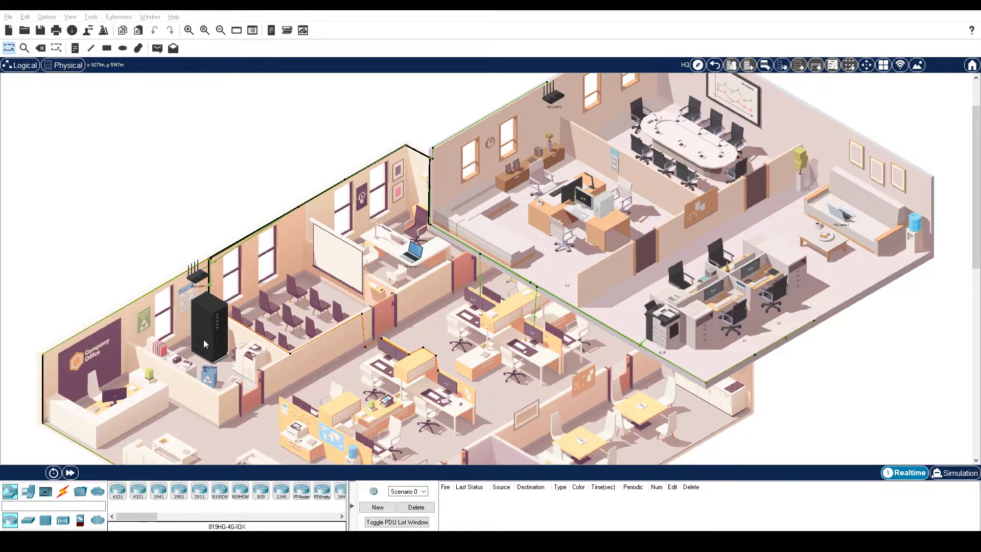
Read the address tooltips of PC 1-1, PC 1-2, PC 1-3, FL-1P and HQ-Laptop-1 (192.168.50.2/24).
scroll(317, 345, "down", 3)
mouse_move(480, 378)
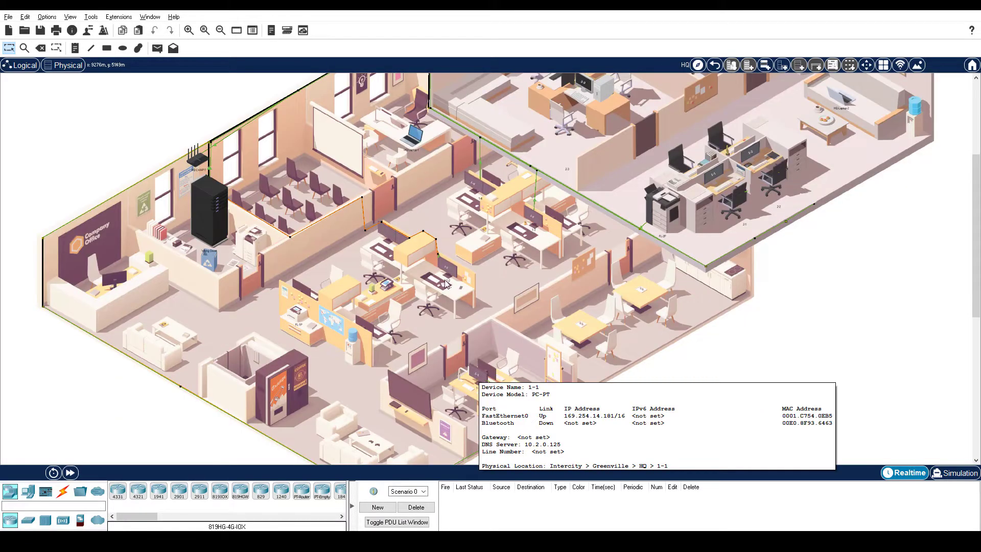
mouse_move(447, 269)
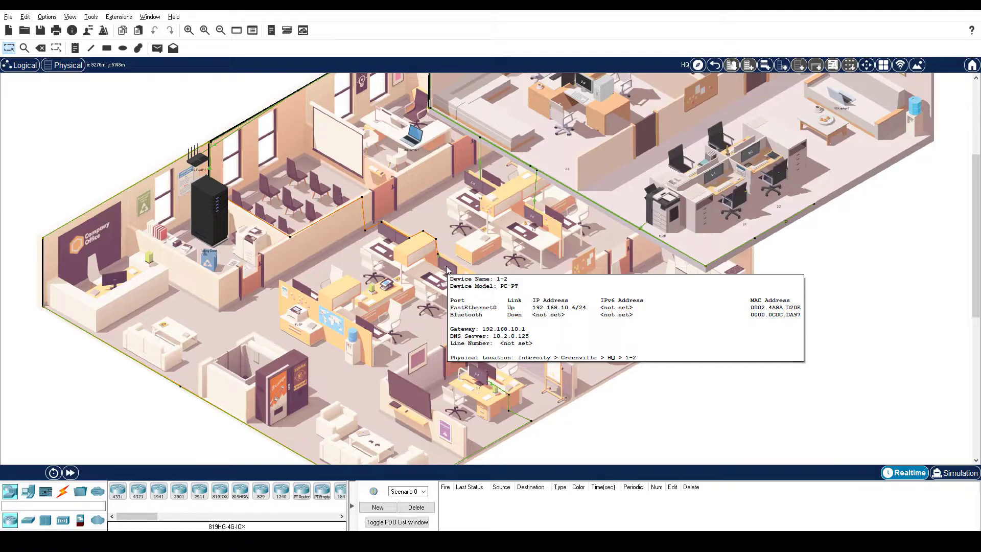
mouse_move(534, 220)
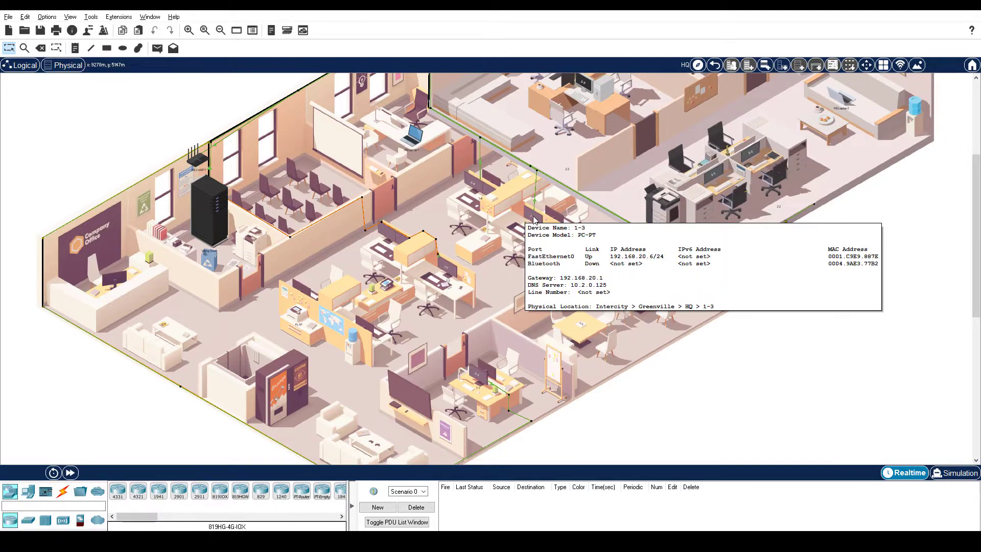
mouse_move(468, 187)
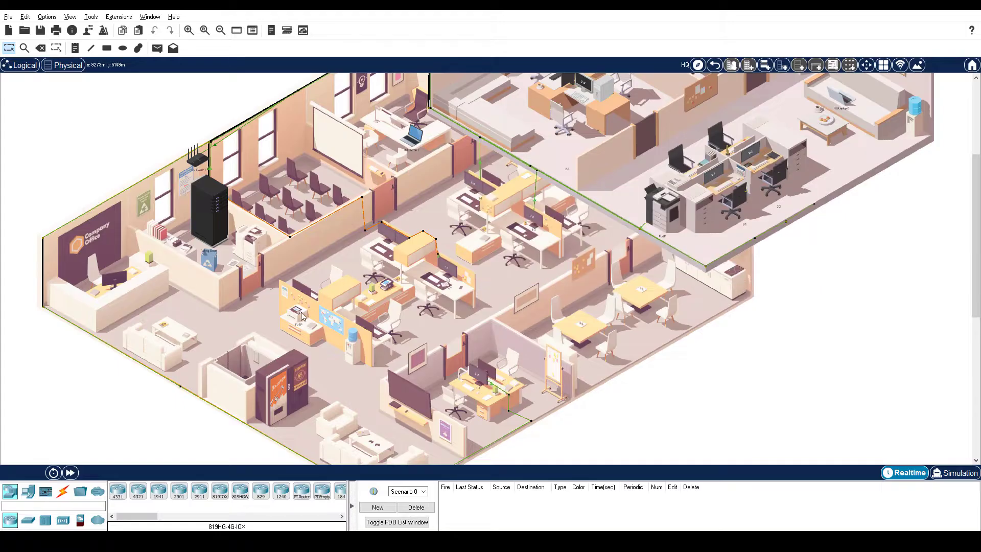
mouse_move(300, 316)
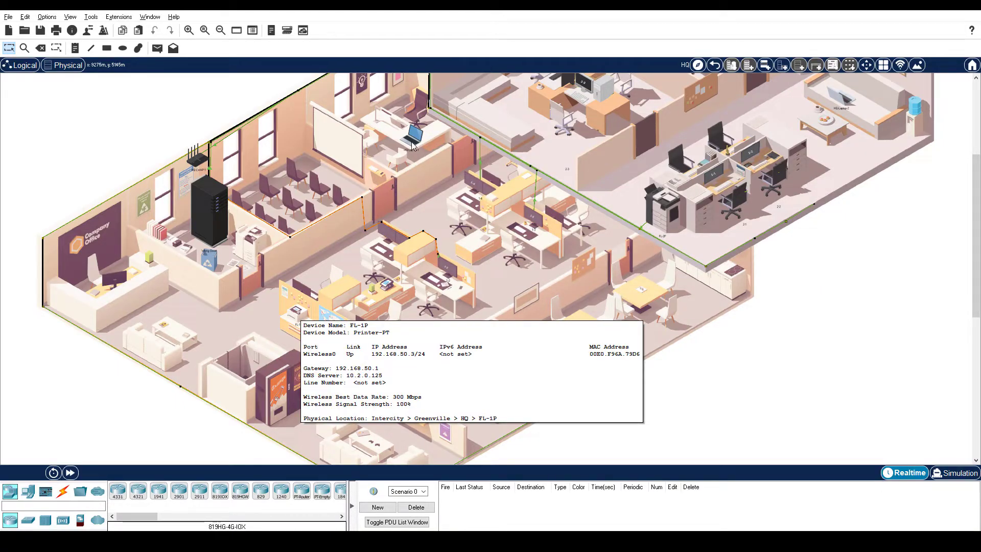
mouse_move(413, 143)
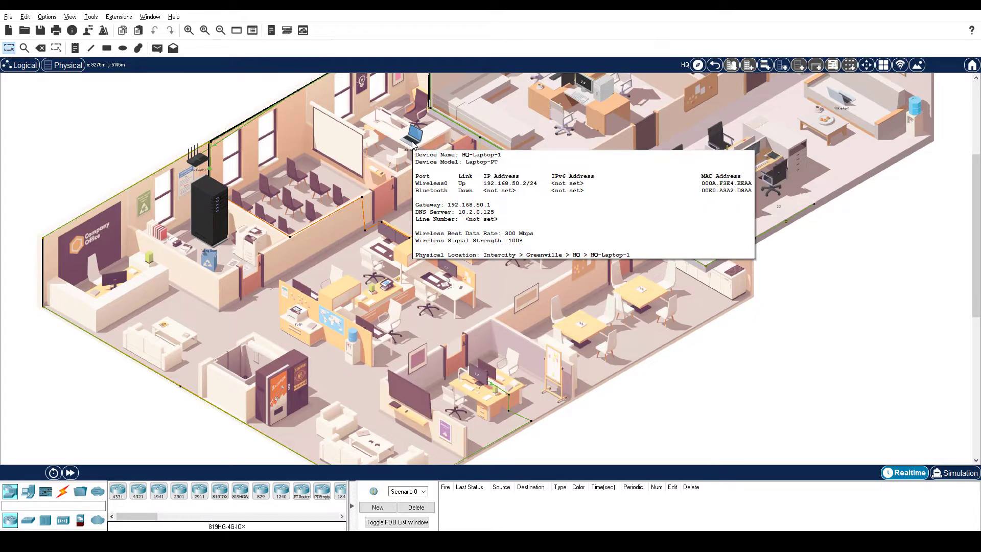
Run ipconfig in HQ-Laptop-1's Command Prompt and mark its IPv4 address 192.168.50.2.
left_click(413, 139)
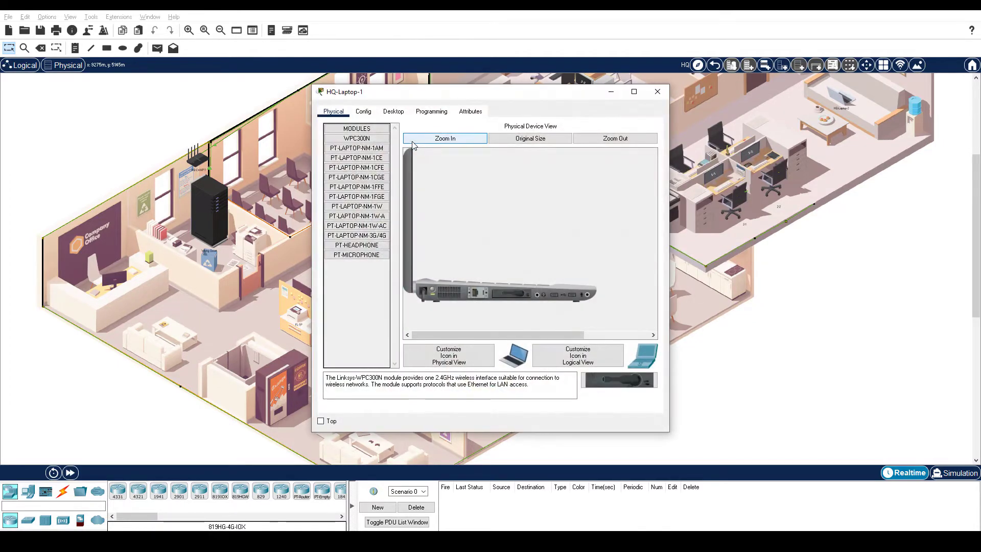
left_click(387, 110)
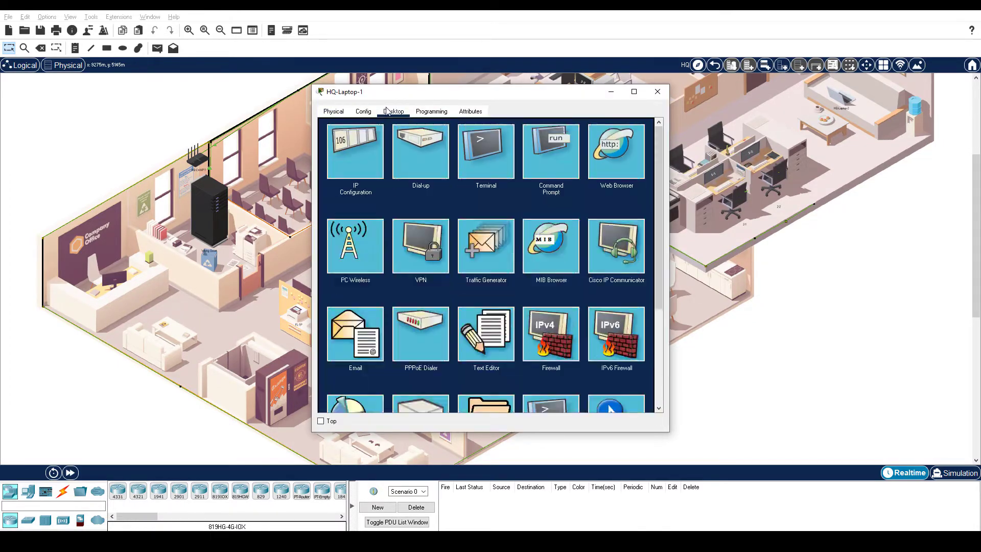
left_click(532, 164)
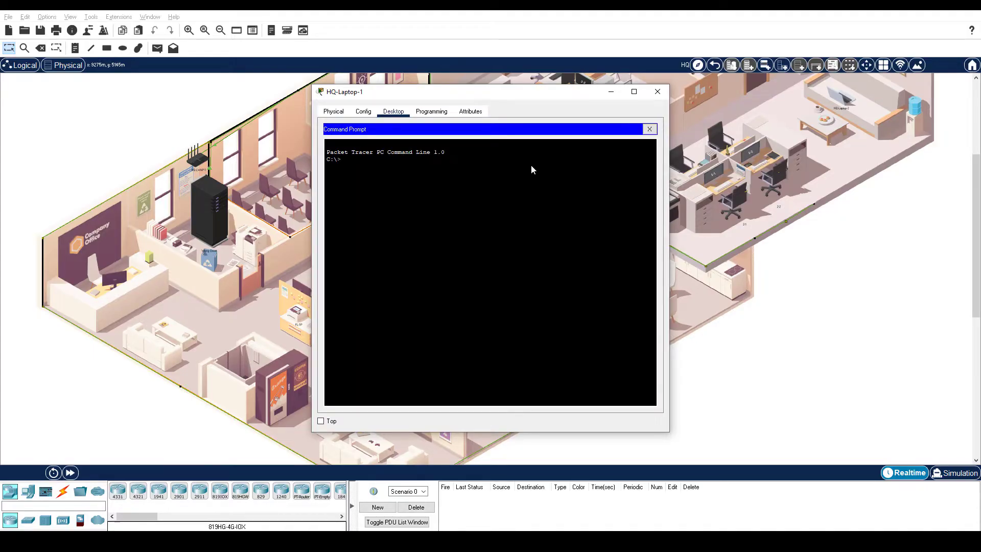
type("ipconfig")
key("Return")
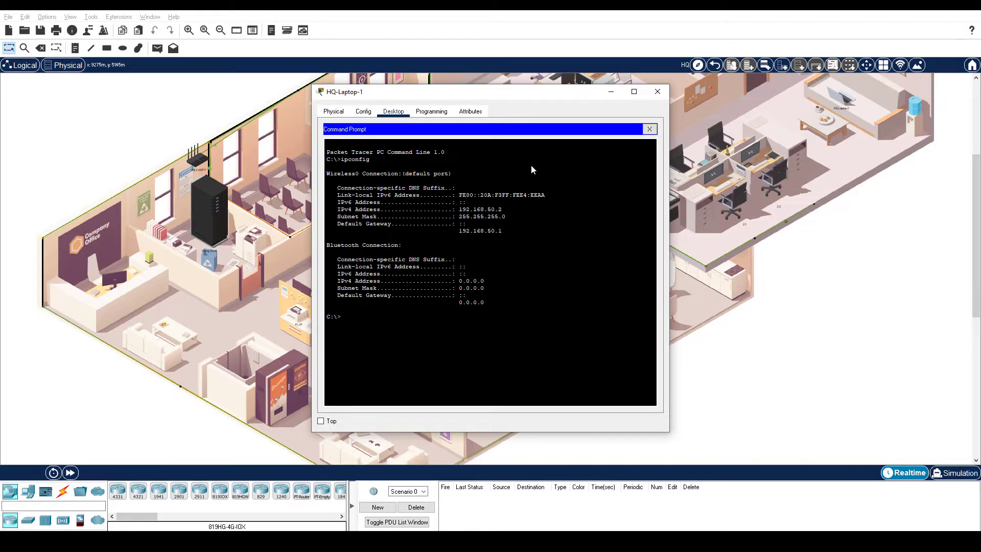
left_click_drag(458, 209, 502, 209)
Run ipconfig /all to check DNS server 10.2.0.125, then close the laptop window.
type("ipconfig /all")
key("Return")
left_click_drag(459, 352, 495, 352)
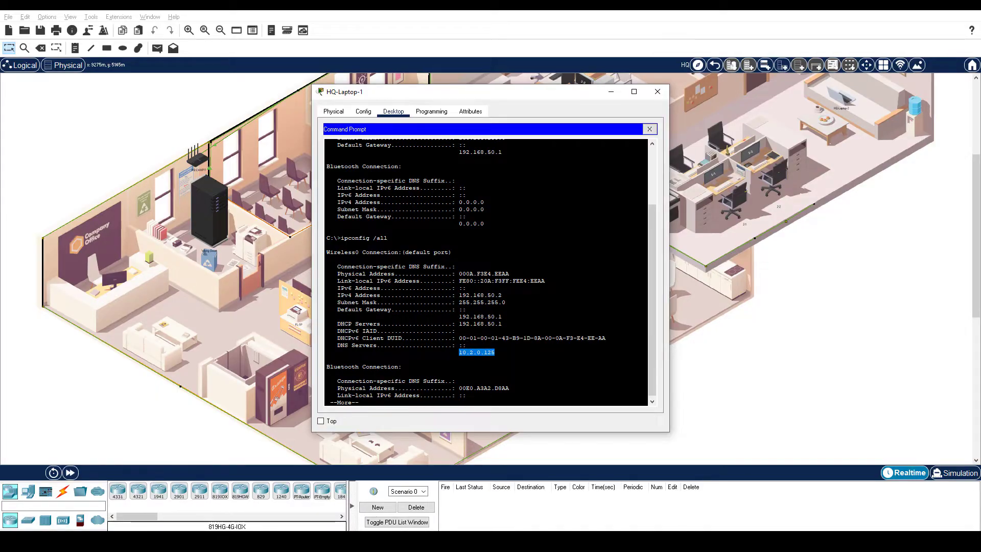
left_click(326, 360)
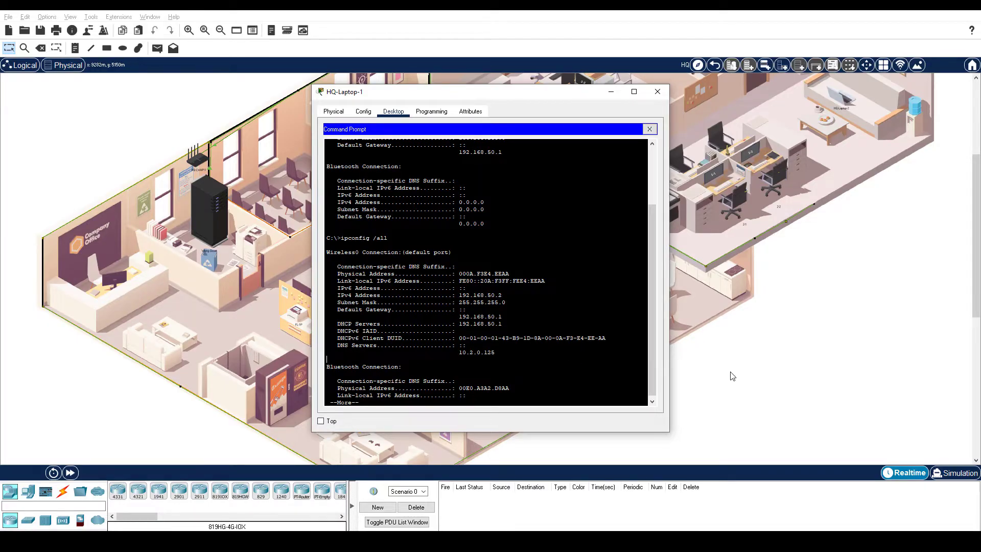
key("alt+F4")
Open the Command Prompt of the Net-Admin PC in the Wiring Closet.
left_click(213, 194)
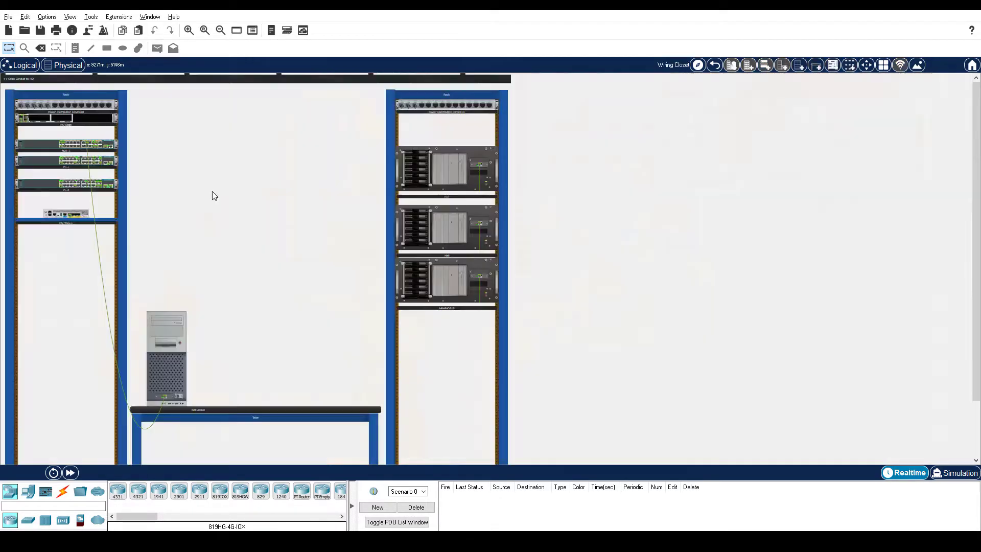
left_click(182, 339)
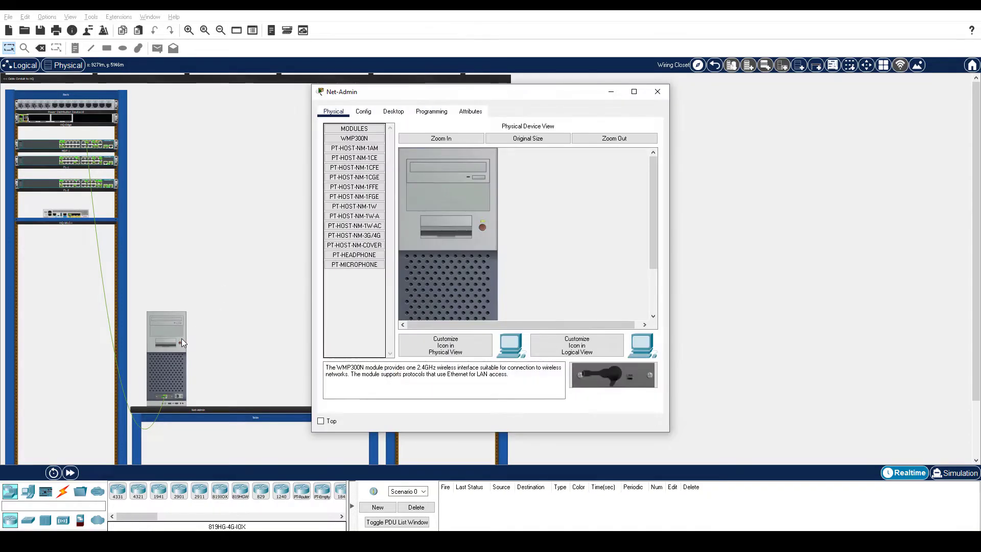
left_click(397, 113)
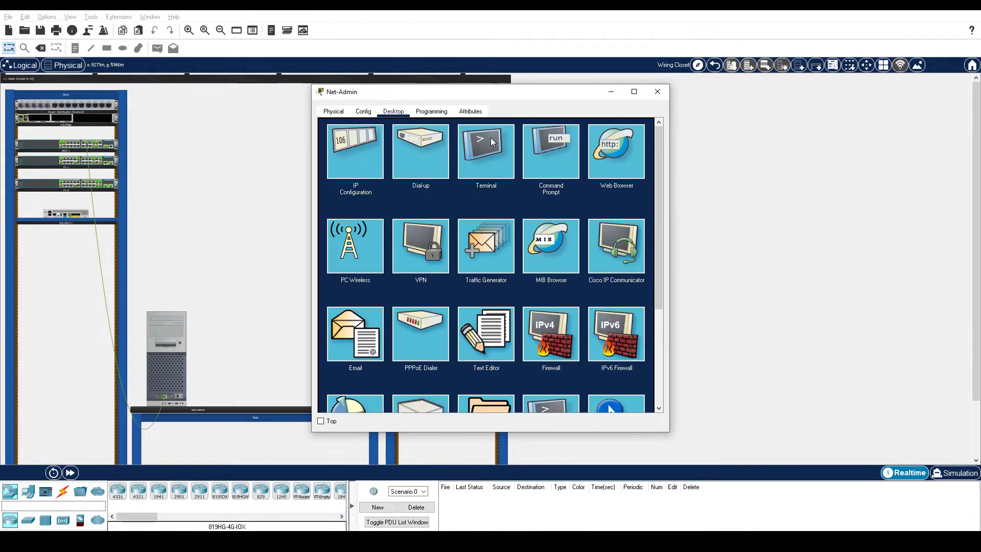
left_click(547, 152)
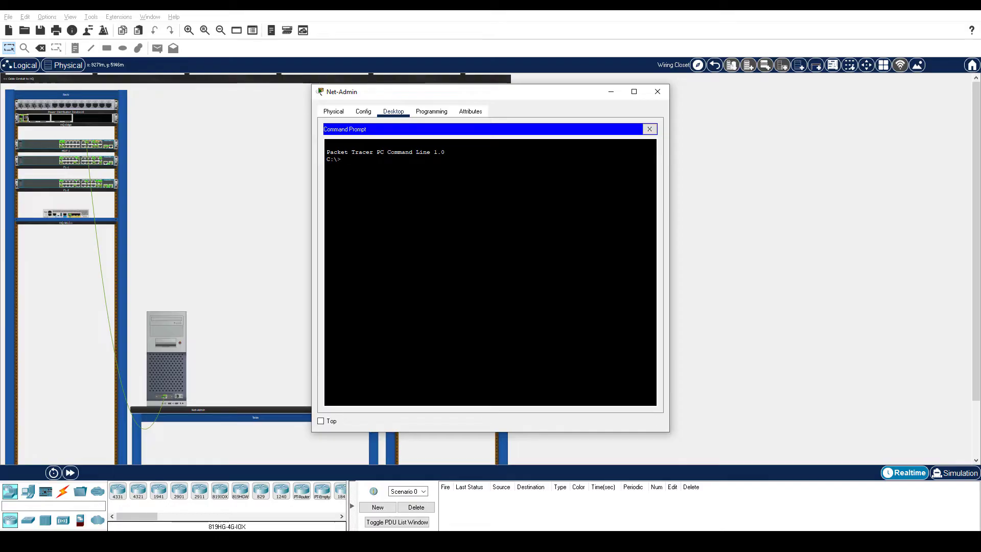
Run ipconfig /all and mark address, mask 255.255.255.0, gateway 192.168.99.1 and DNS 10.2.0.125.
type("ipconfig /all")
key("Return")
key("space")
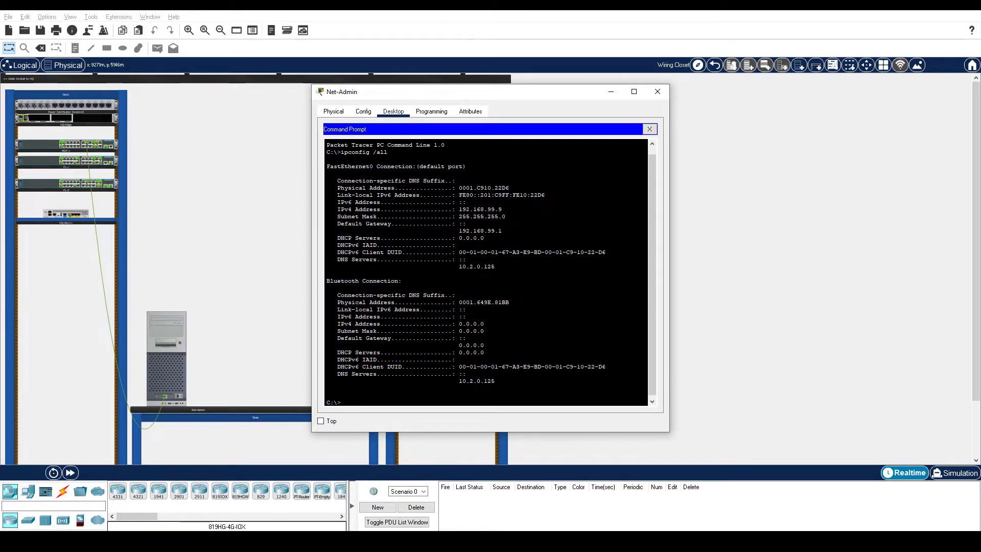
left_click_drag(459, 209, 502, 209)
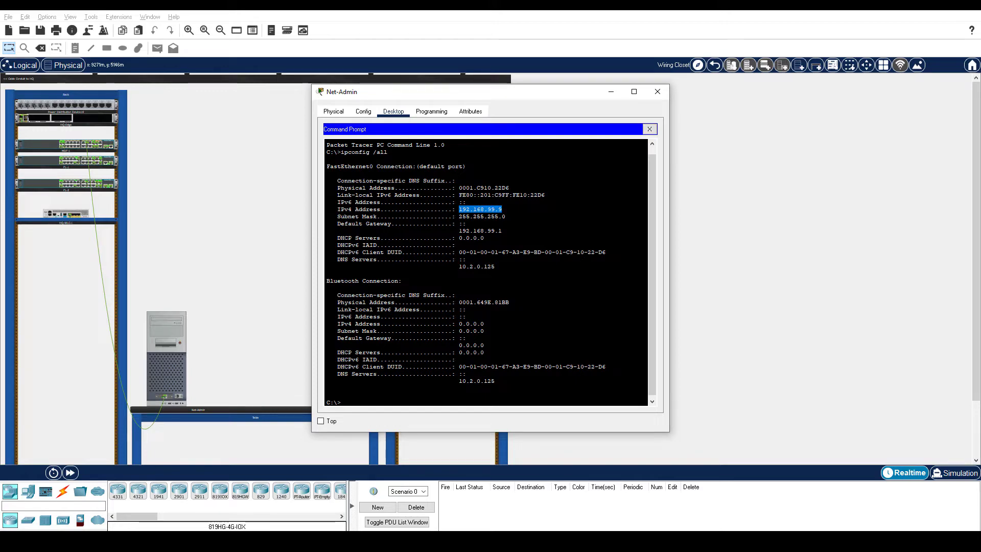
left_click_drag(506, 217, 459, 216)
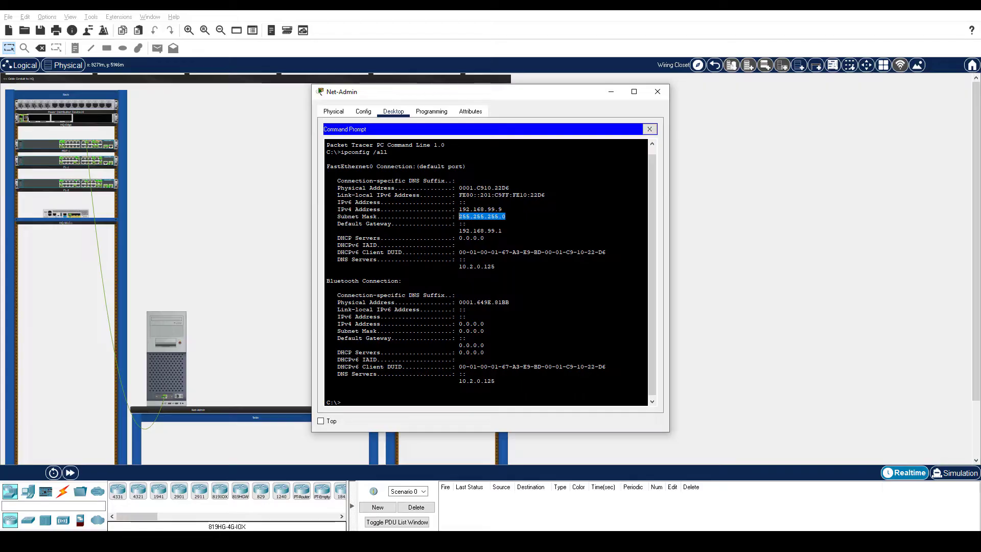
left_click_drag(501, 230, 459, 230)
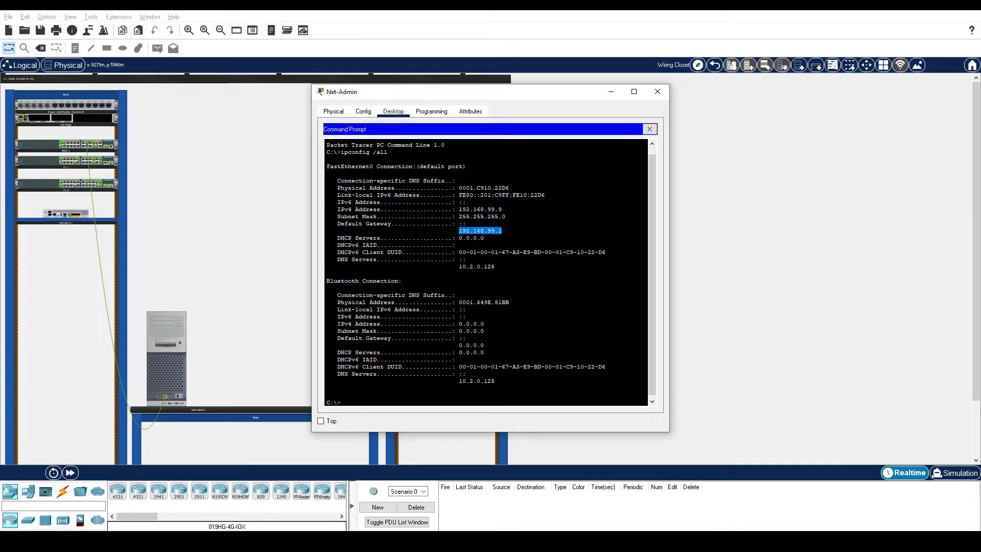
left_click_drag(495, 266, 458, 266)
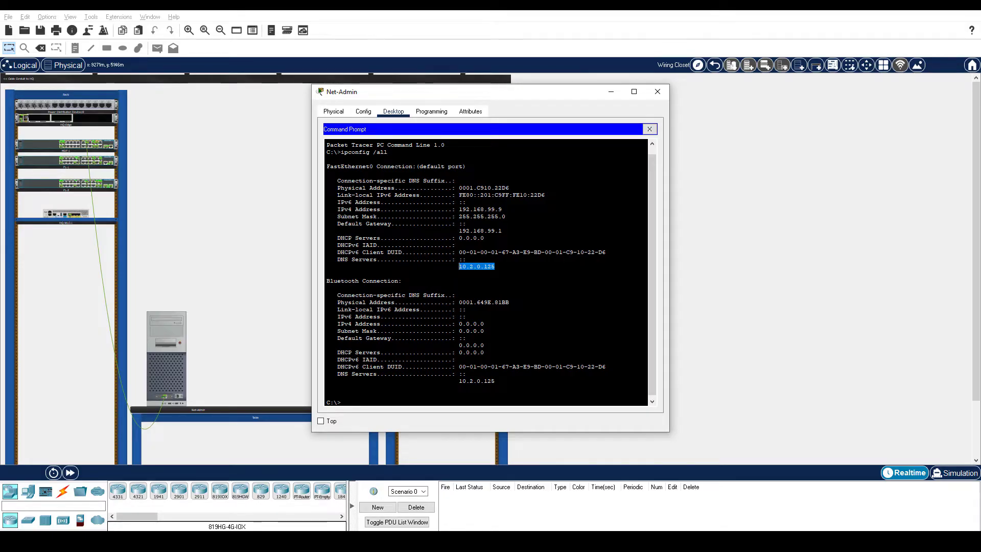
Close the Net-Admin window and open the HQ-Edge router from the rack.
left_click(657, 91)
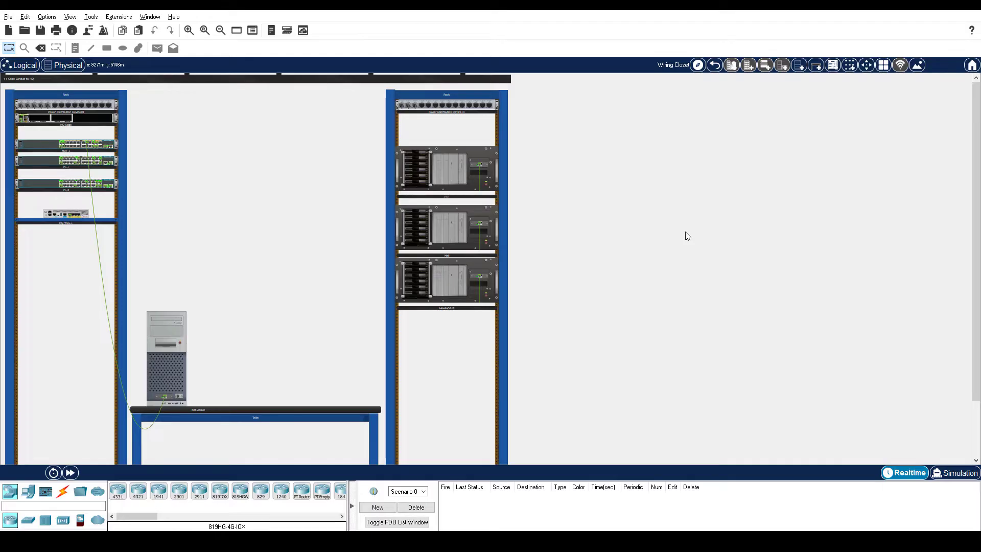
left_click(95, 122)
In HQ-Edge's CLI, enter enable and run show ip route | begin Gateway, marking 0.0.0.0.
left_click(388, 112)
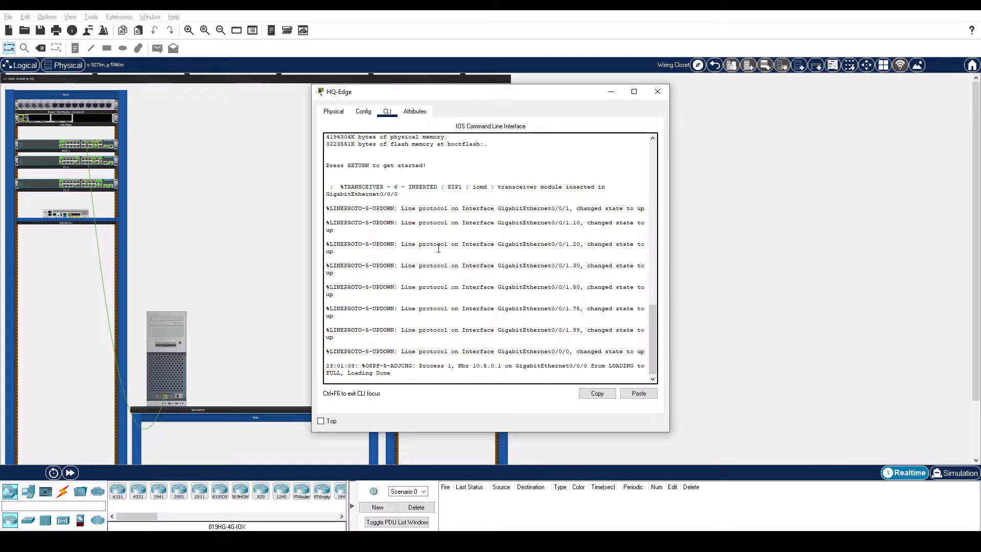
key("Return")
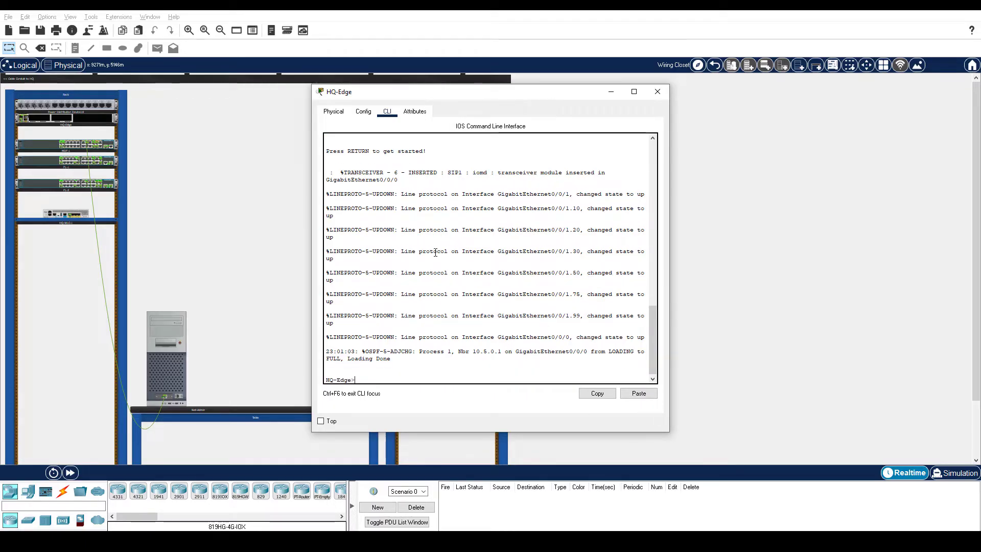
type("enable")
key("Return")
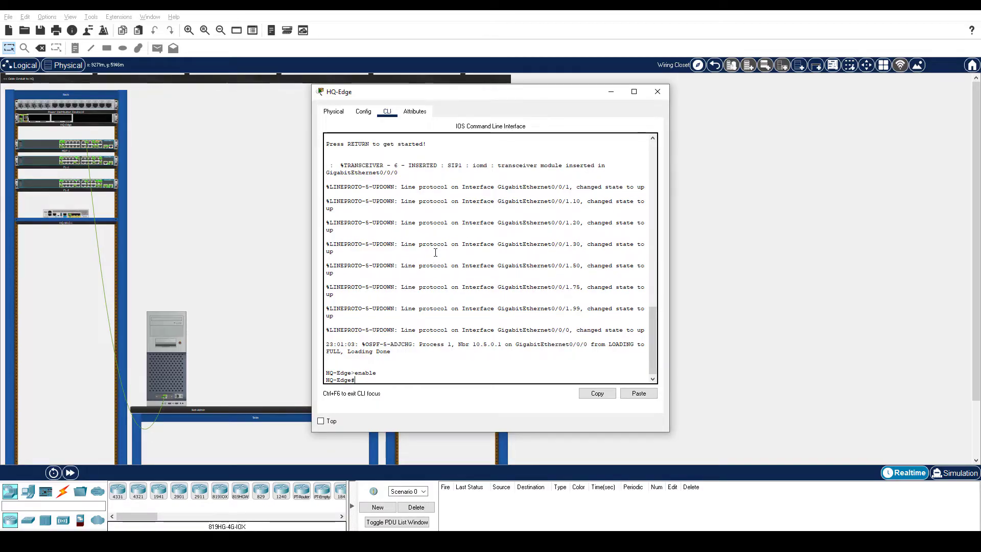
type("show ip route | begin Gateway")
key("Return")
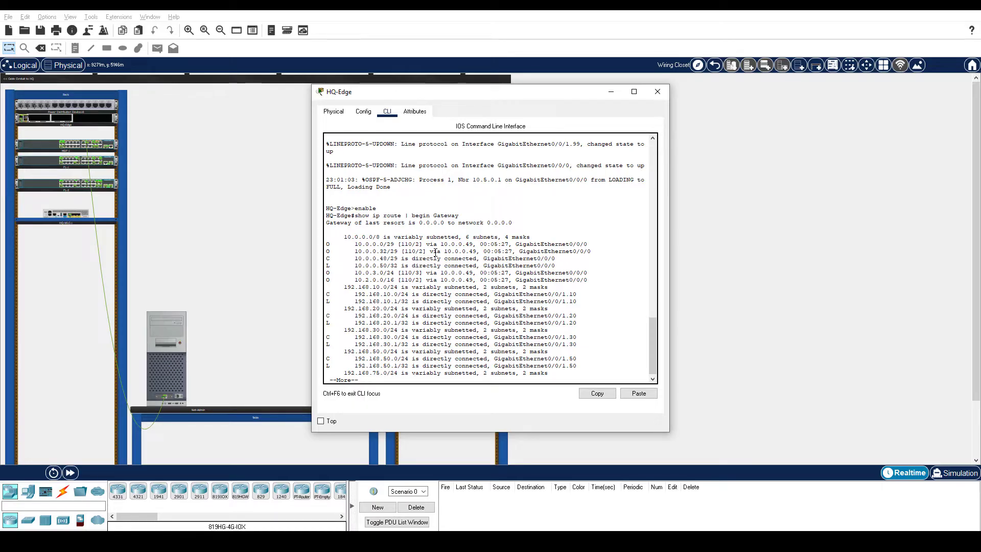
left_click_drag(487, 223, 521, 224)
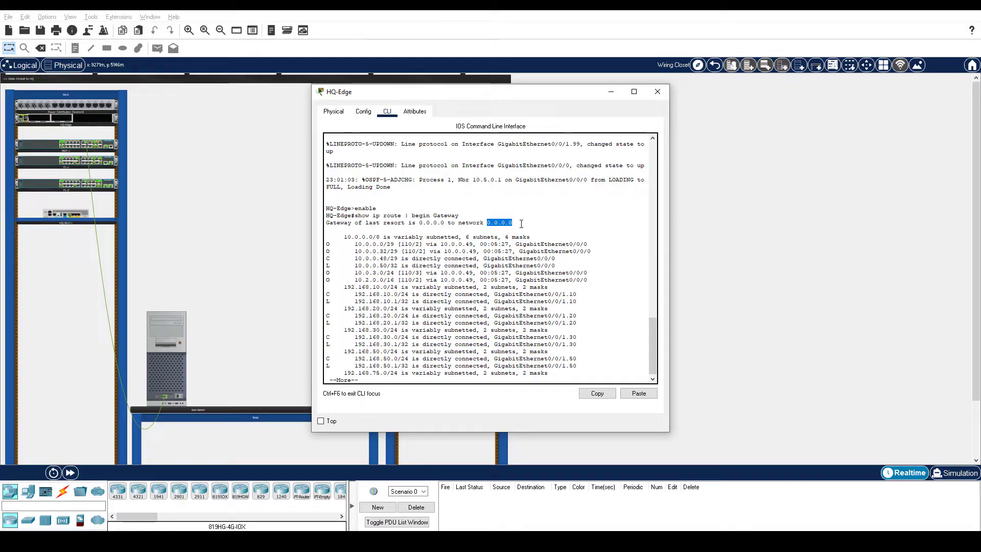
Run show run | begin ip route and mark the default route's exit GigabitEthernet0/0/0.
left_click(492, 287)
key("space")
type("show run | begin ip route")
key("Return")
left_click_drag(416, 224, 498, 225)
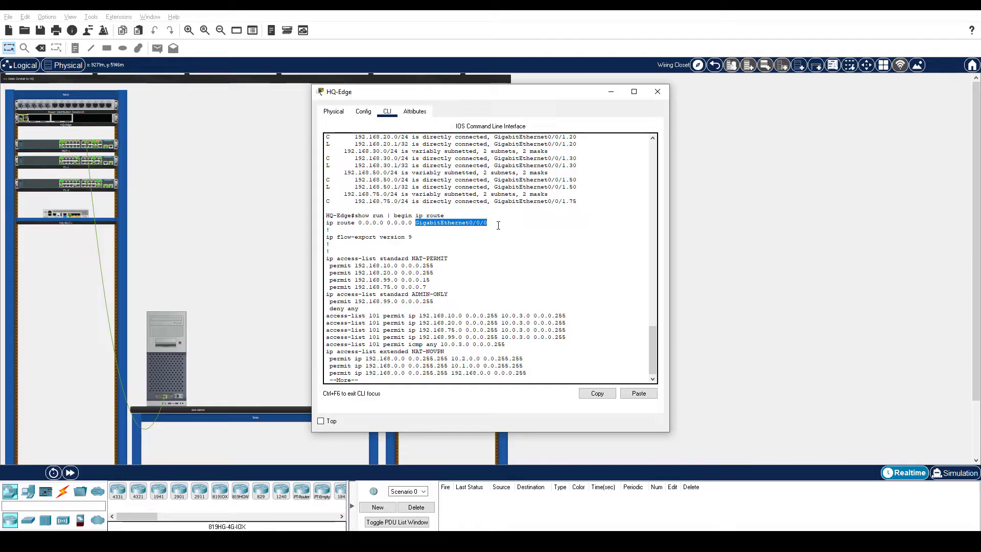
Run show cdp neighbors detail, marking neighbour 10.0.0.49, its port GigabitEthernet1/0 and IOS version.
key("space")
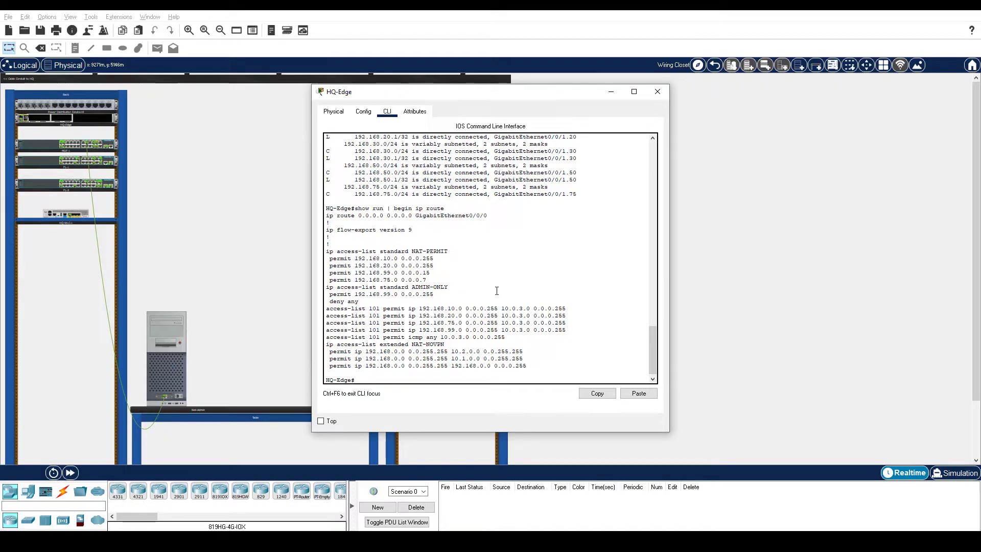
type("show cdp neighbors detail")
key("Return")
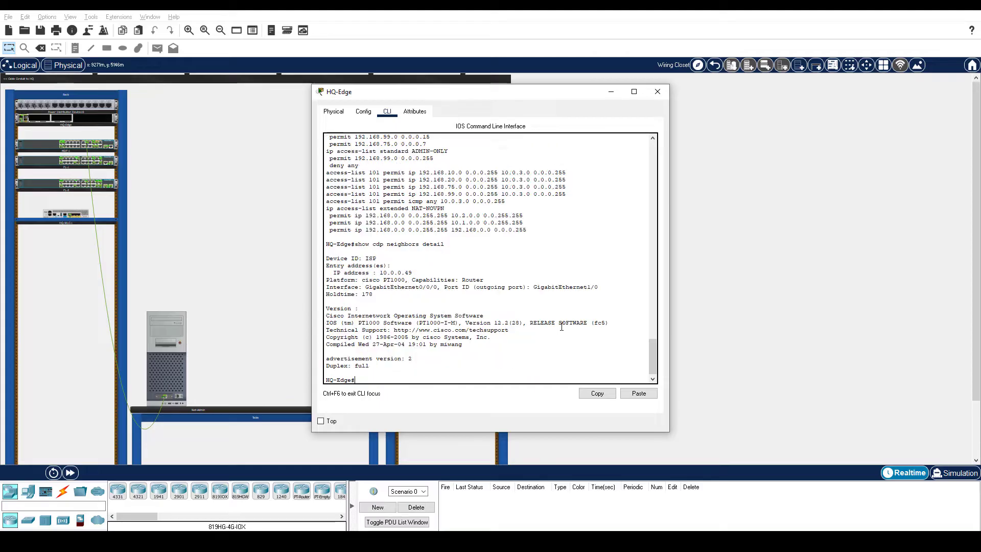
left_click_drag(365, 286, 439, 287)
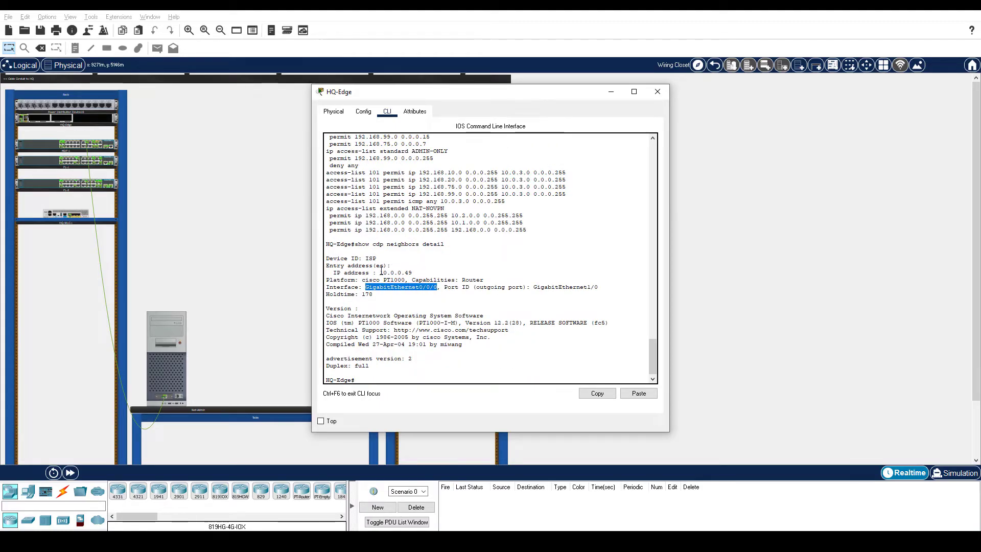
left_click(381, 273)
left_click_drag(380, 272, 420, 273)
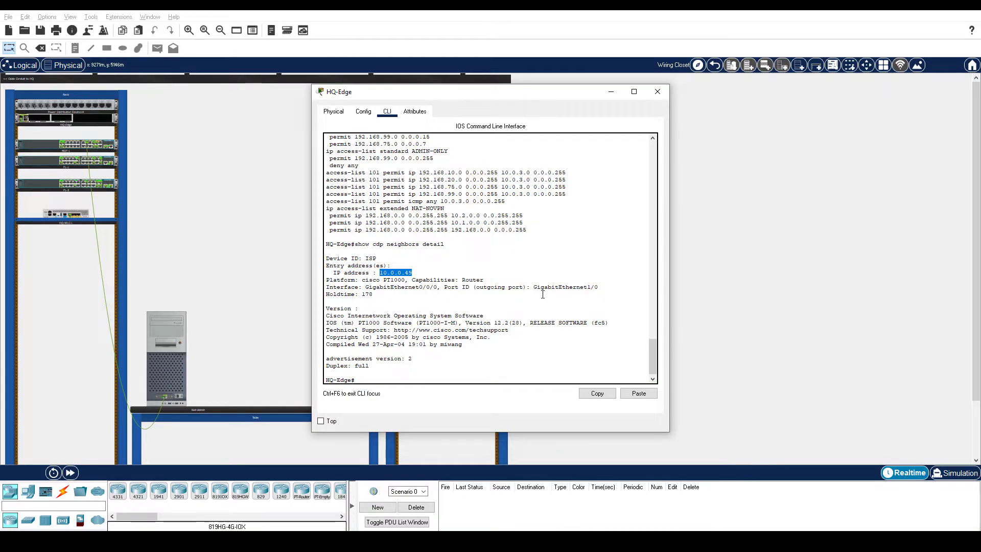
left_click_drag(533, 286, 602, 286)
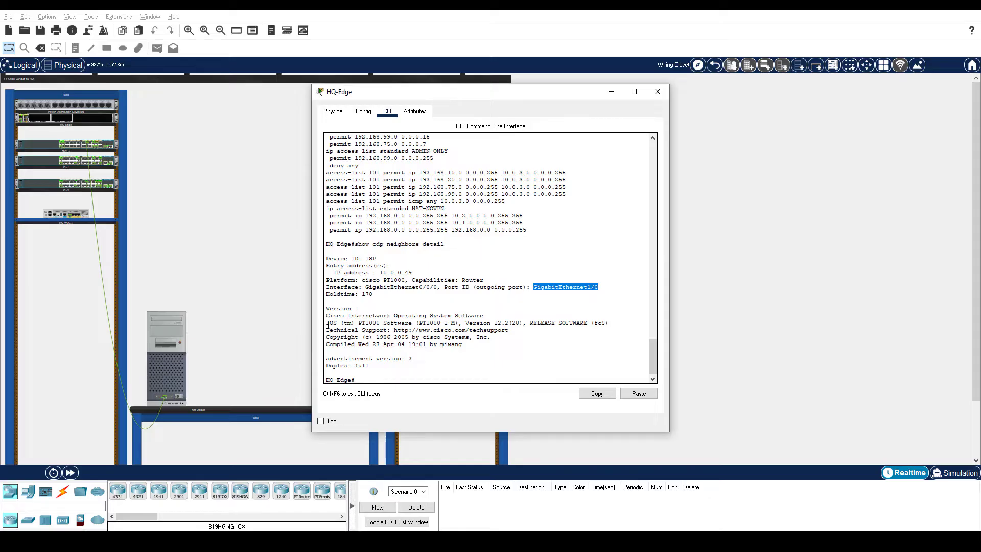
left_click_drag(328, 325, 609, 323)
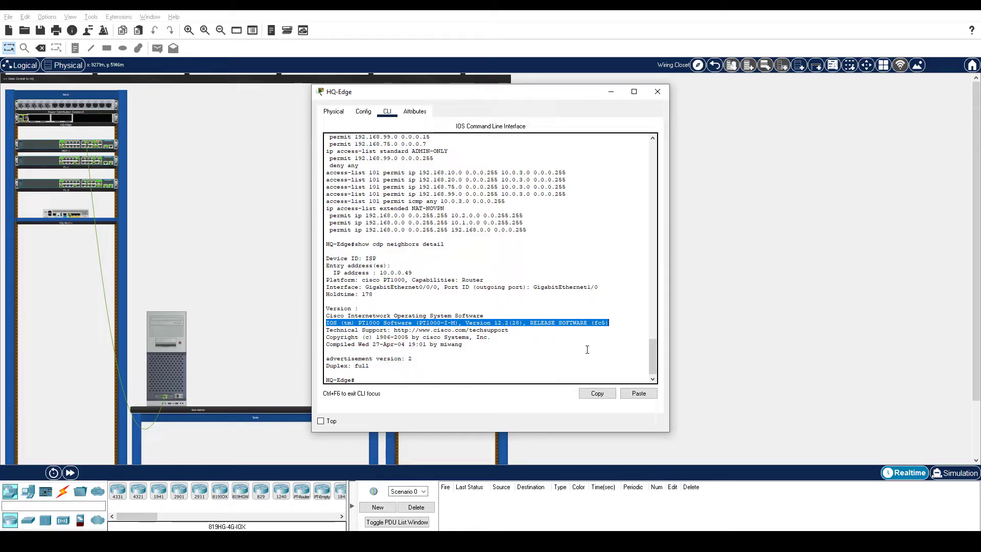
left_click(543, 372)
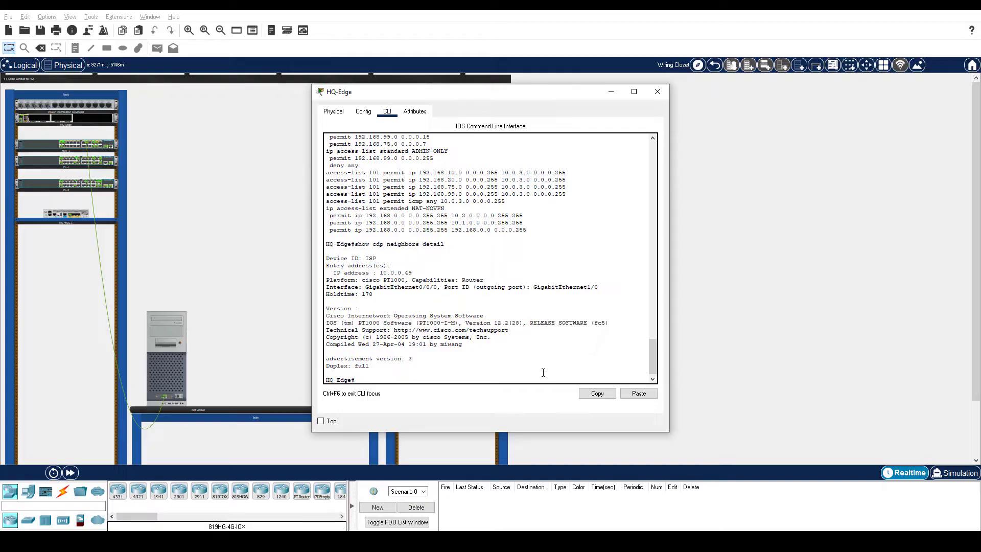
Ping 10.0.0.49 from HQ-Edge and list its ARP table with show arp.
type("ping 10.0.0.49")
key("Return")
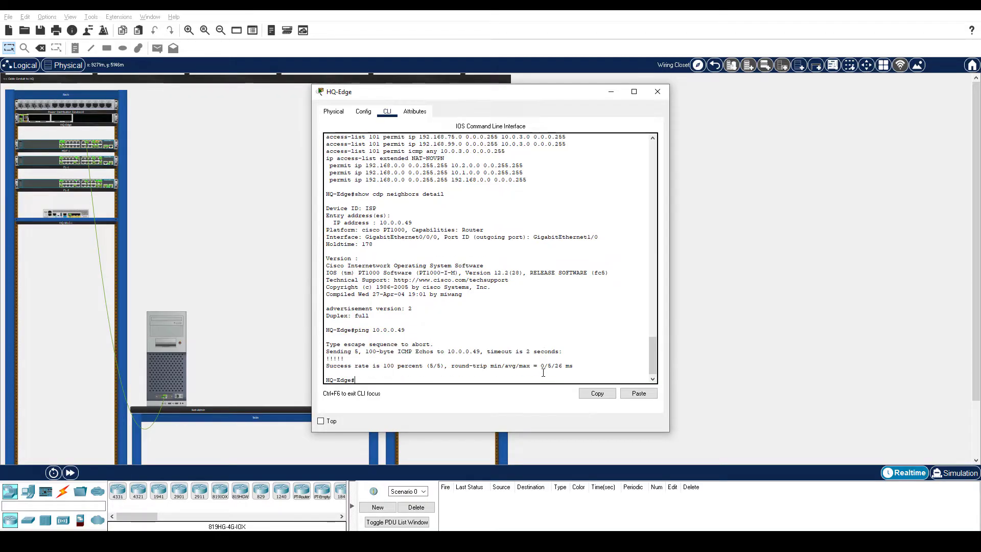
type("show arp")
key("Return")
left_click_drag(461, 366, 516, 365)
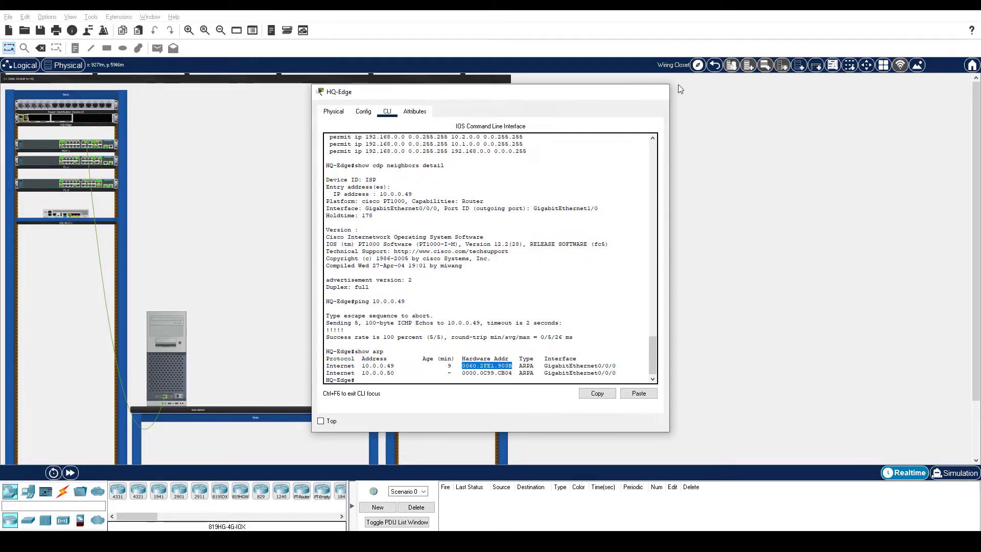
Close HQ-Edge, go up to the HQ floor plan, and switch to the Word address table.
left_click(660, 91)
left_click(714, 65)
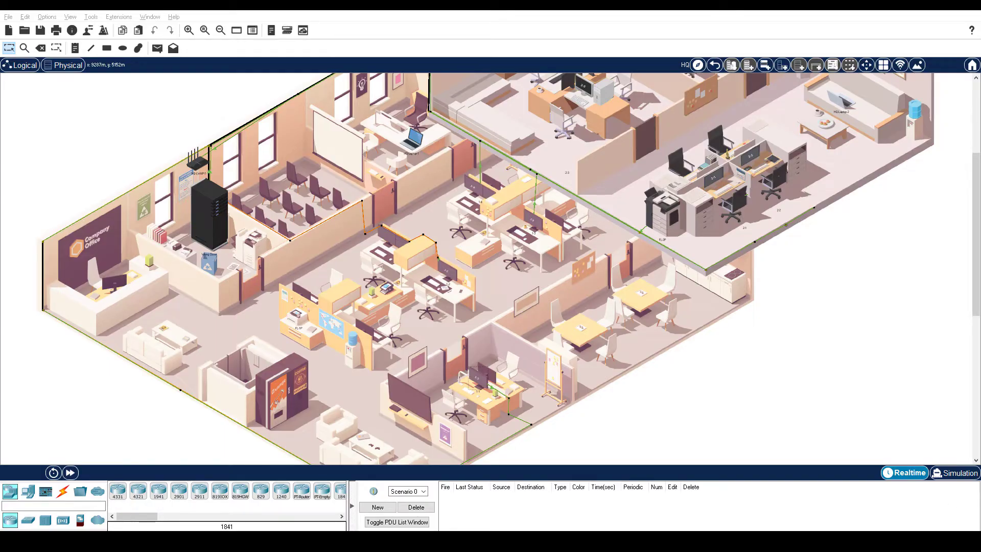
key("alt+Tab")
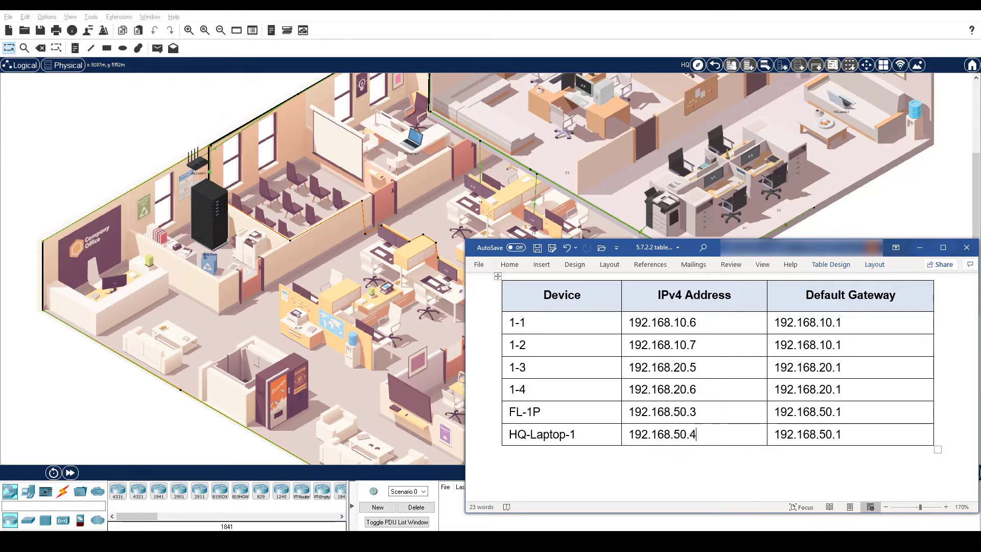
Check PC 1-1's IP Configuration and ipconfig output (192.168.10.6, gateway 192.168.10.1), then close it.
left_click(439, 306)
left_click(439, 307)
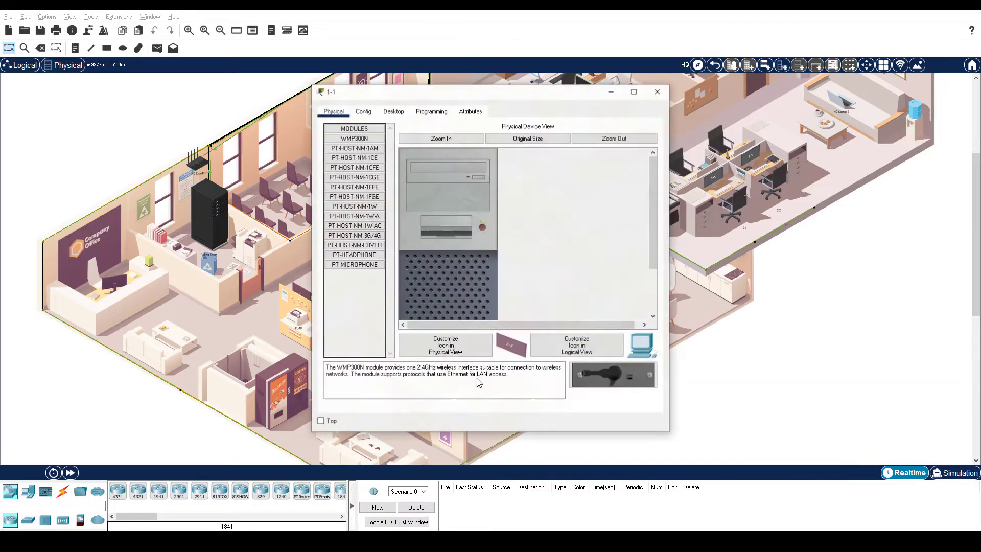
left_click(394, 111)
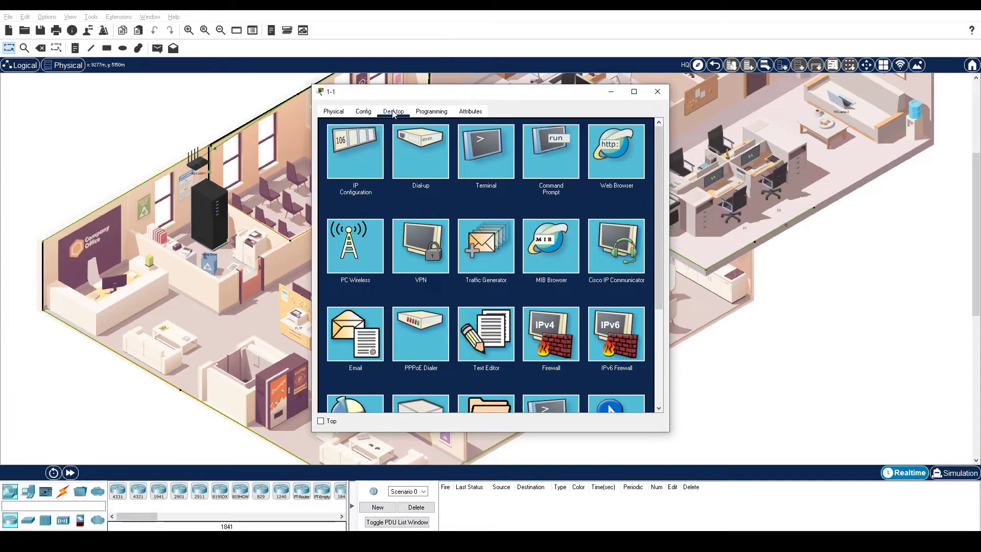
left_click(361, 154)
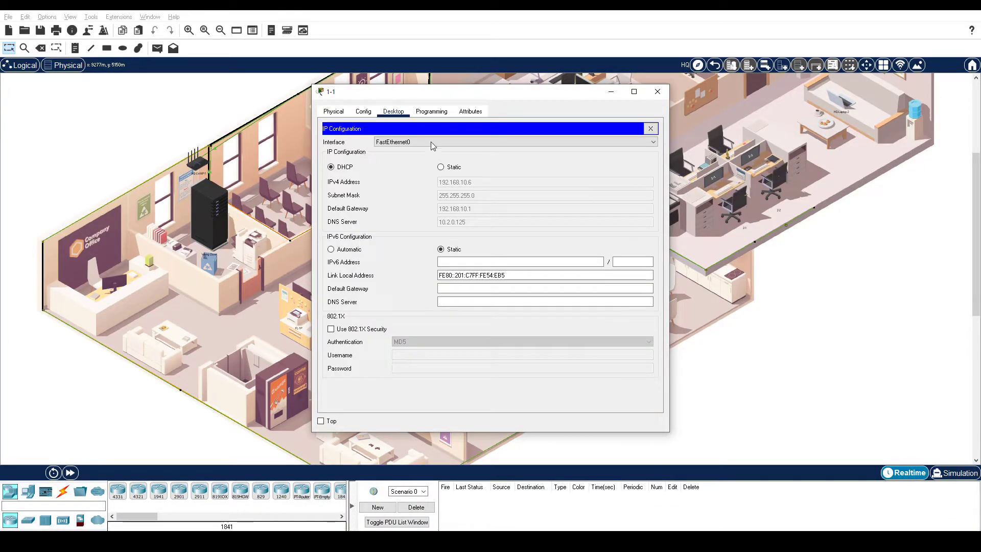
left_click(651, 128)
left_click(550, 153)
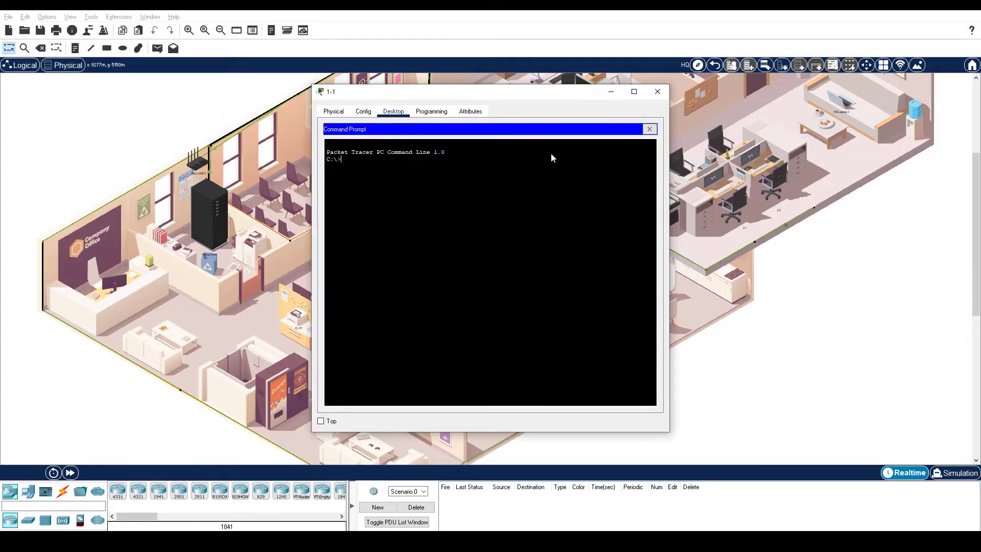
type("ipconfig")
key("Return")
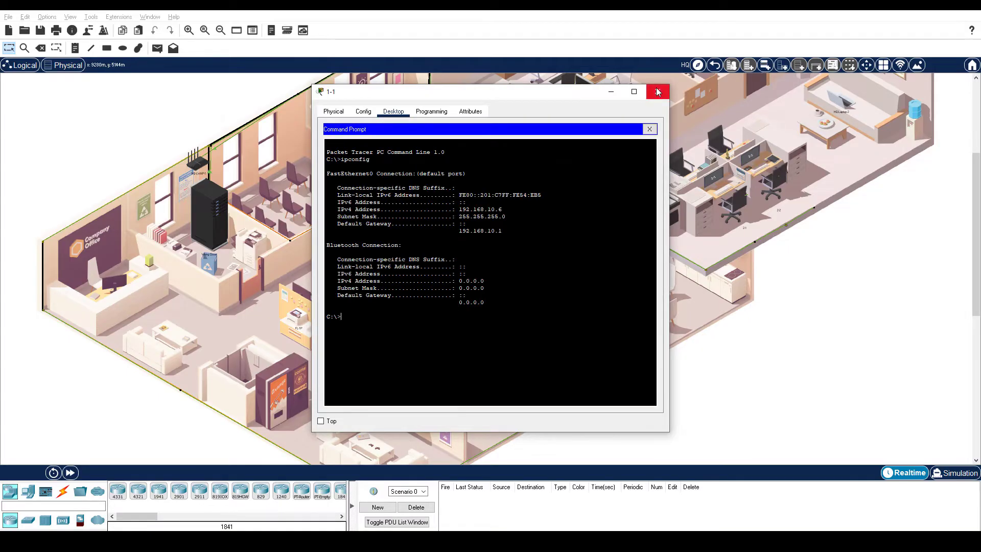
left_click(658, 92)
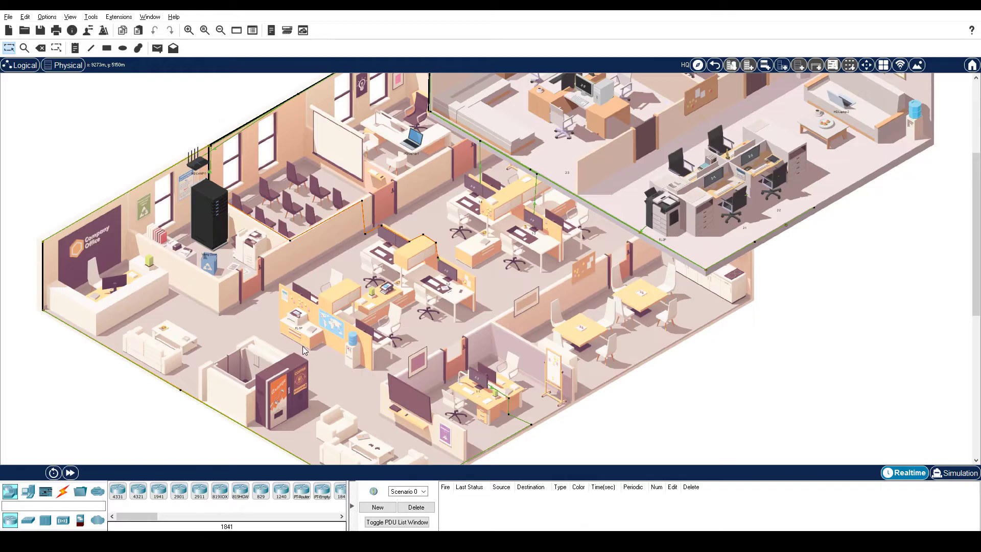
mouse_move(295, 317)
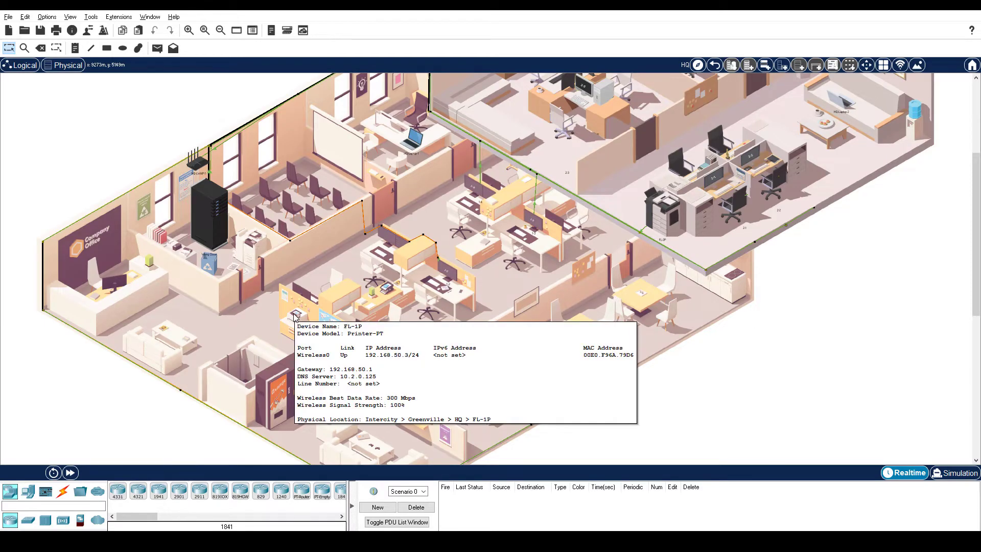
left_click(296, 317)
left_click(364, 112)
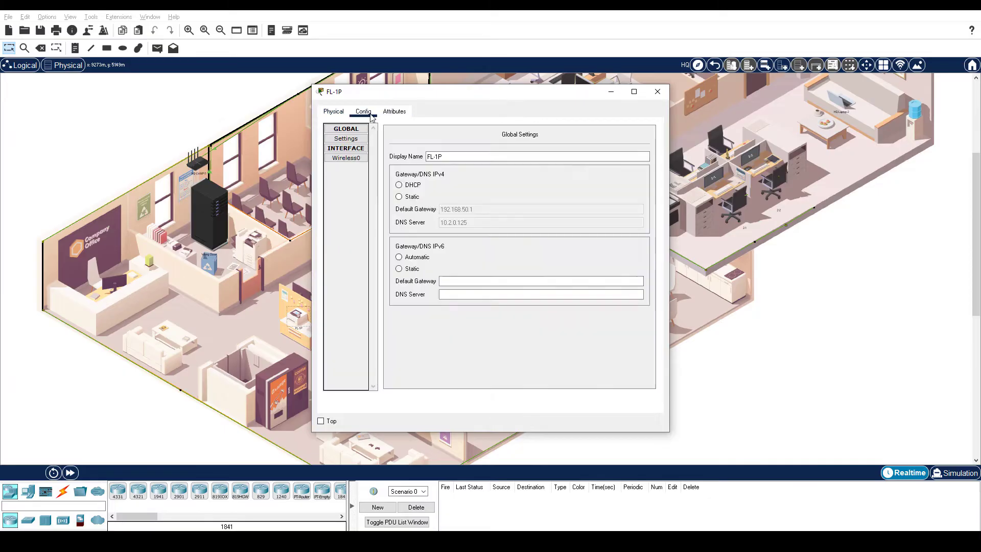
left_click(346, 158)
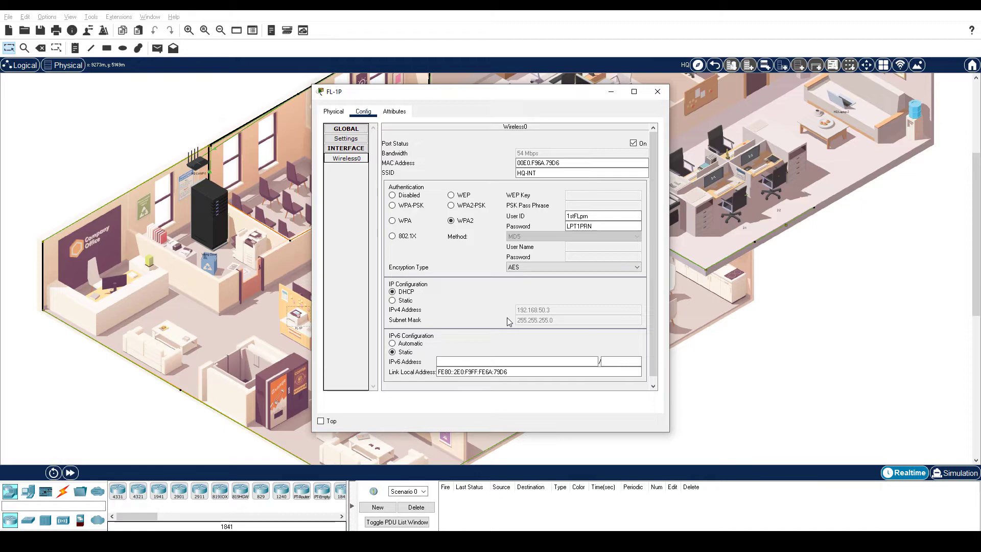
left_click(346, 139)
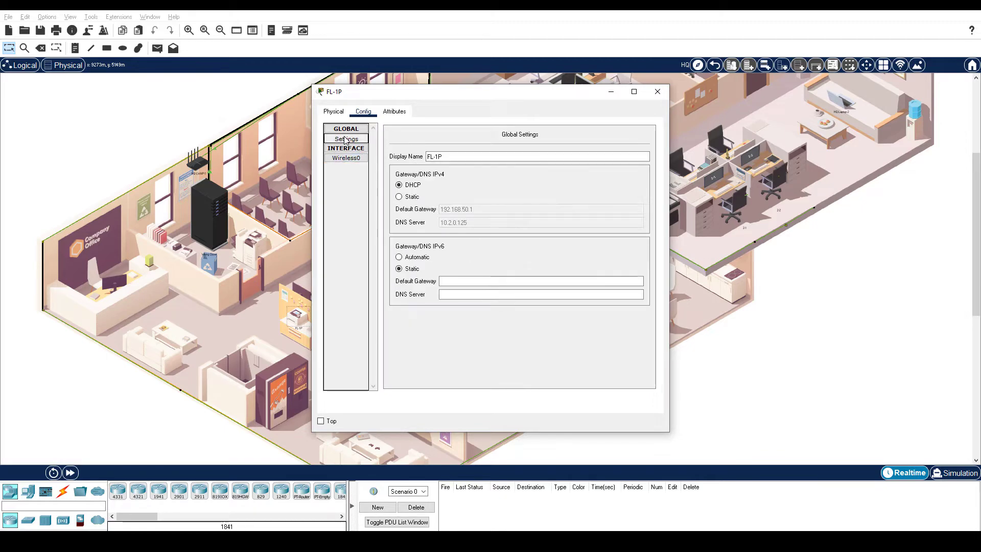
left_click(658, 91)
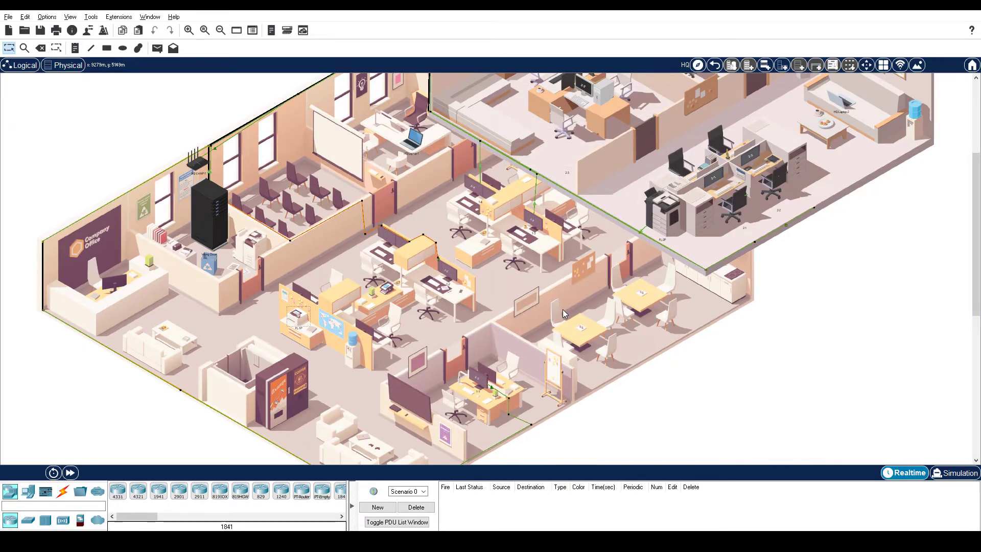
Run arp -a in PC 1-1's Command Prompt, showing No ARP Entries Found.
left_click(485, 392)
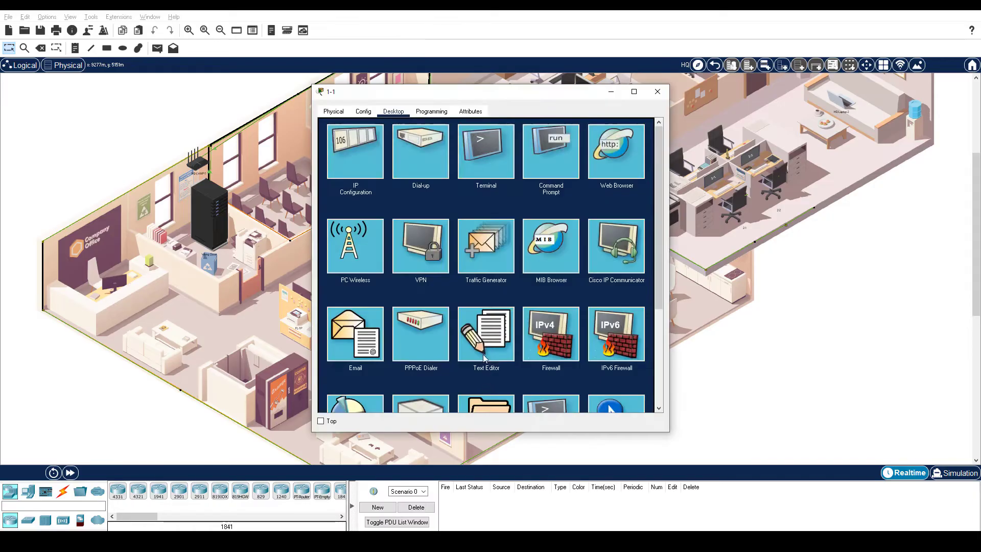
left_click(538, 148)
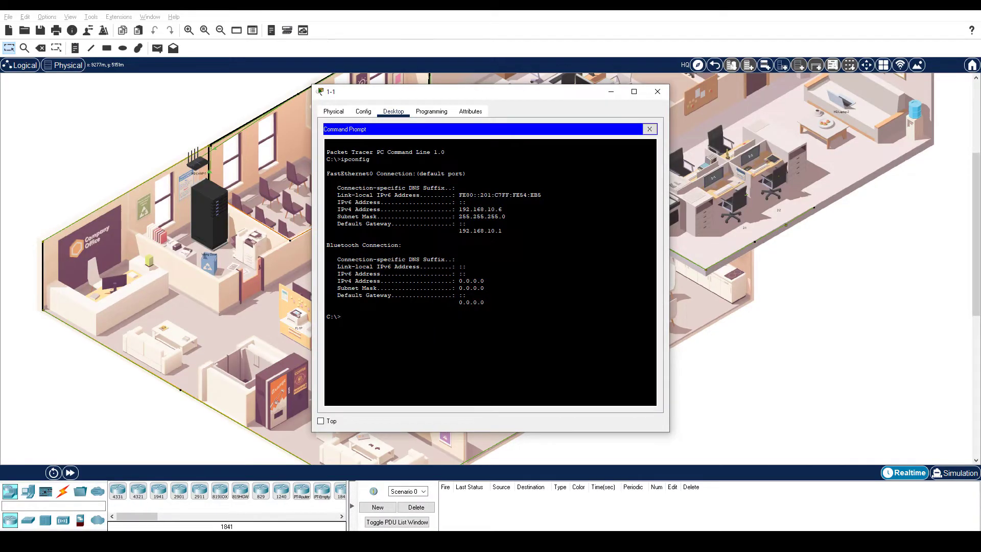
type("arp -a")
key("Return")
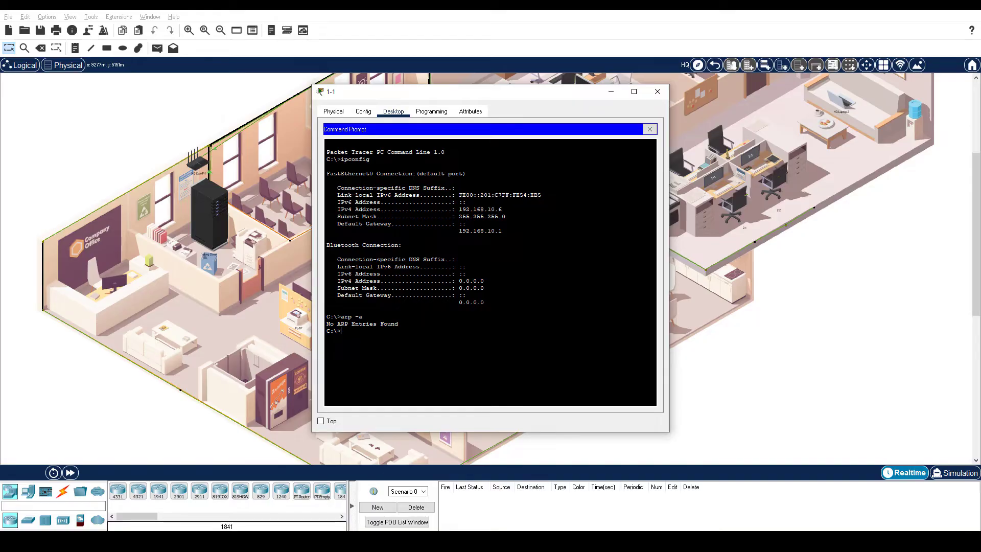
Move PC 1-1's terminal window left and ping 192.168.10.7.
left_click_drag(357, 92, 161, 107)
key("alt+Tab")
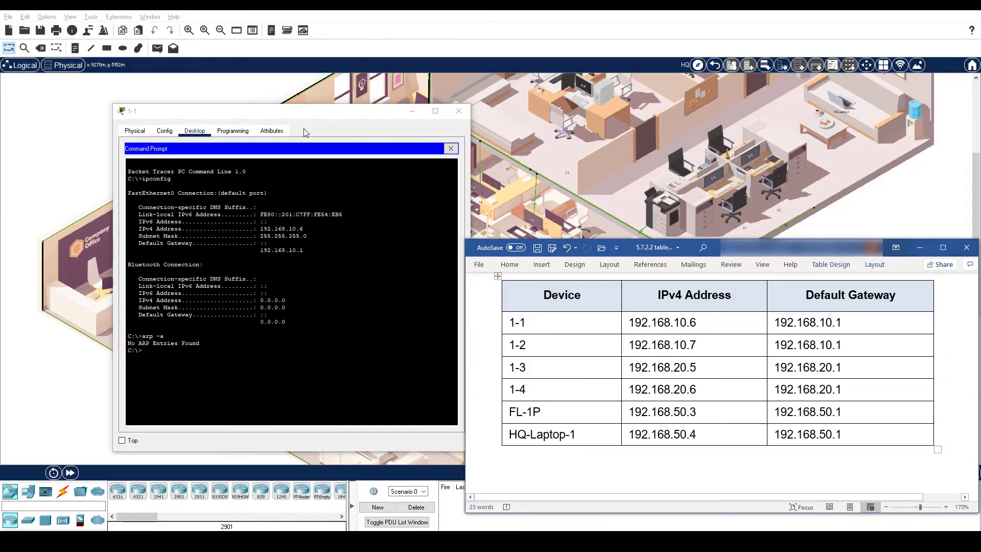
left_click_drag(305, 115, 278, 125)
type("ping 192.168.10.7")
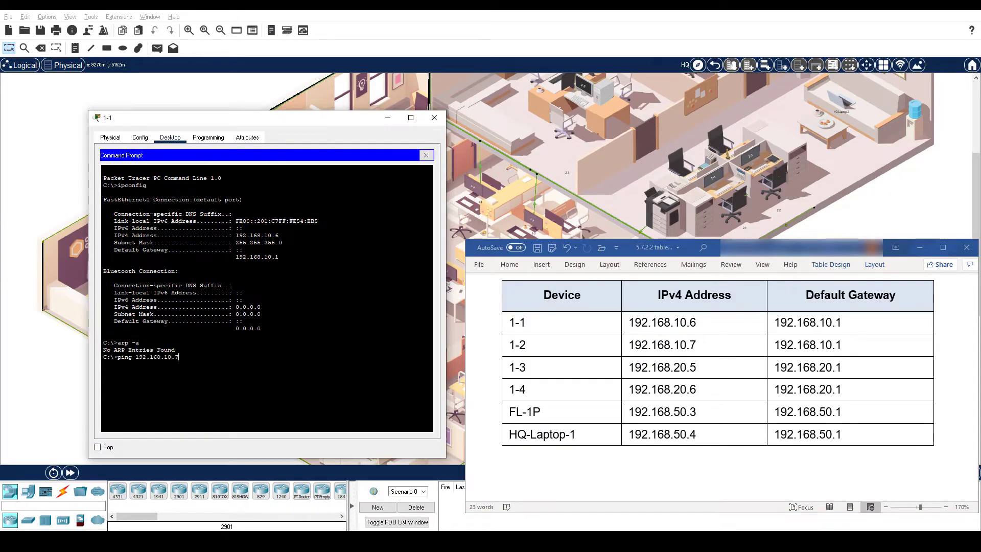
key("Return")
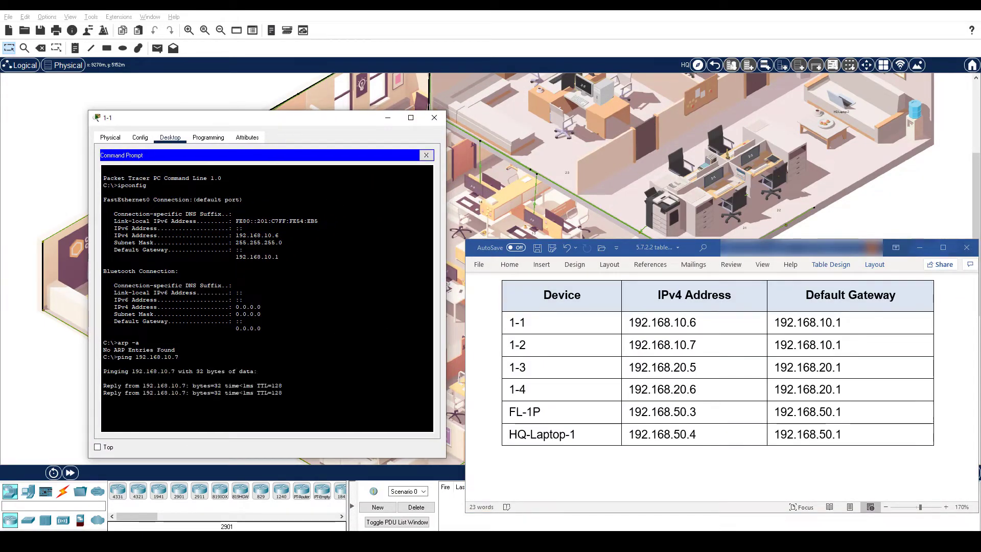
Ping 192.168.20.5 and then 192.168.20.6 from PC 1-1.
key("Up")
key("BackSpace")
key("BackSpace")
key("BackSpace")
key("BackSpace")
type("20.5")
key("Return")
key("Up")
key("BackSpace")
type("6")
key("Return")
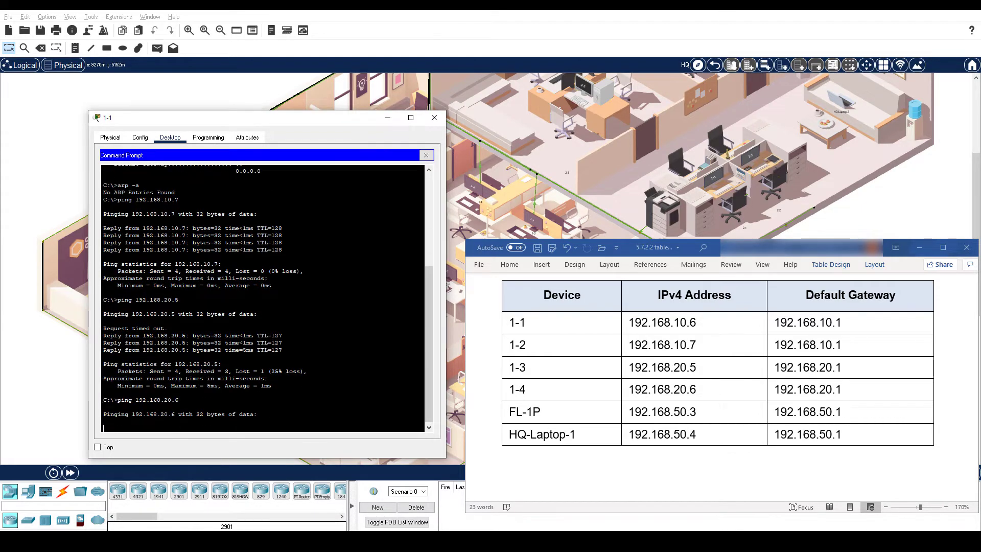
Ping 192.168.50.3 and then 192.168.50.4 from PC 1-1.
key("Up")
key("BackSpace")
key("BackSpace")
key("BackSpace")
key("BackSpace")
type("50.3")
key("Return")
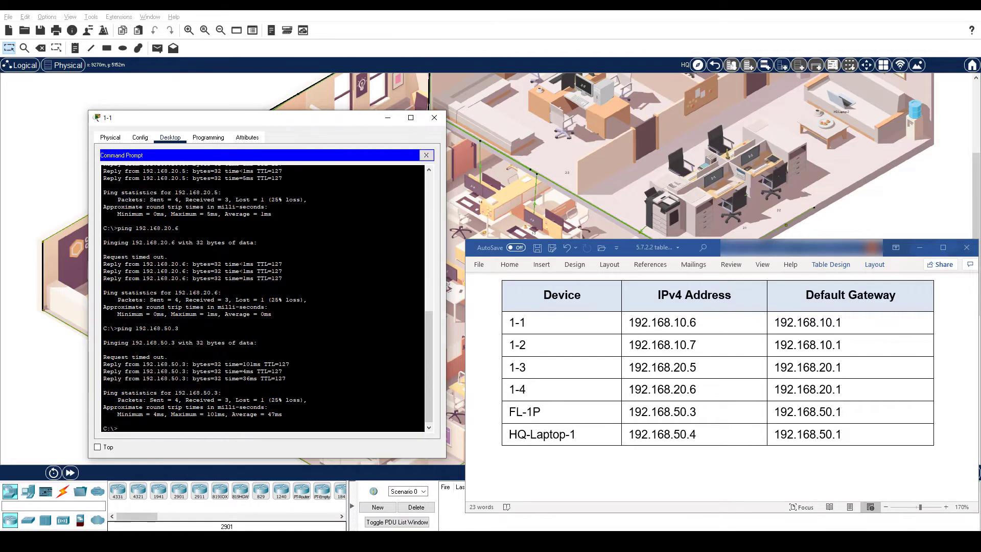
key("Up")
key("BackSpace")
type("4")
key("Return")
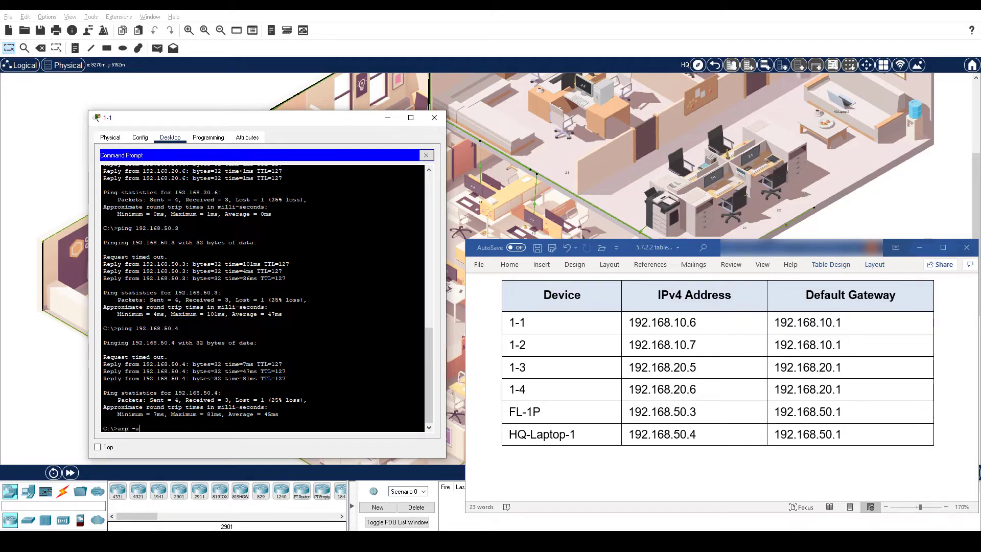
List the ARP cache with arp -a and highlight the gateway's MAC address.
type("arp -a")
key("Return")
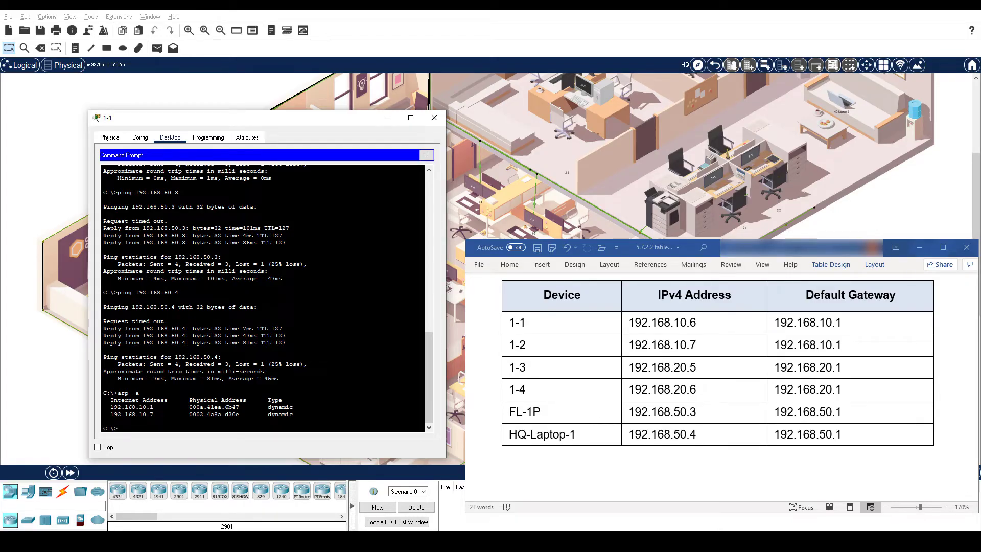
left_click_drag(189, 407, 239, 413)
Run tracert 10.2.0.125, highlight hops 192.168.10.1 and 10.0.0.49, then close PC 1-1.
left_click(239, 414)
type("tracert 10.2.0.125")
key("Return")
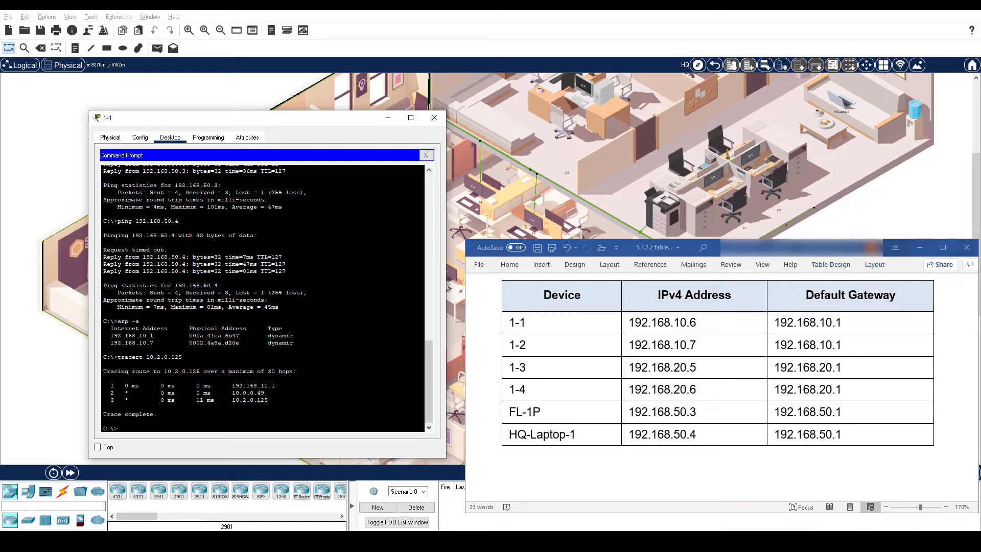
left_click_drag(232, 386, 275, 386)
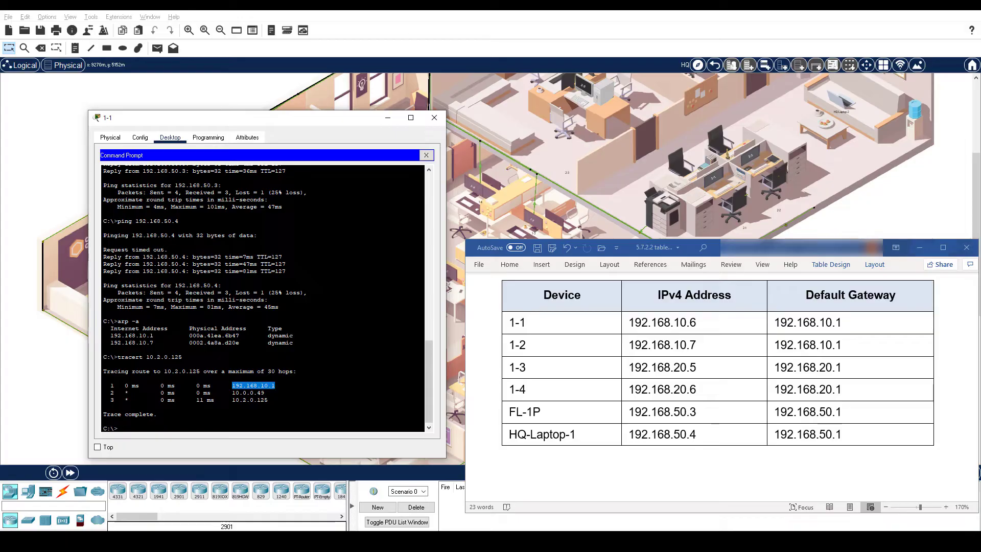
left_click_drag(232, 393, 265, 393)
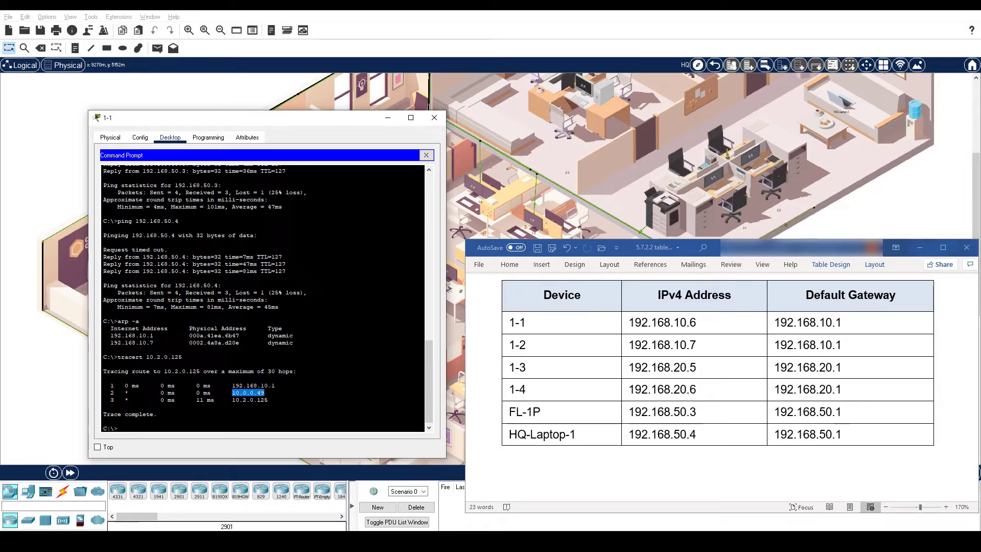
key("alt+F4")
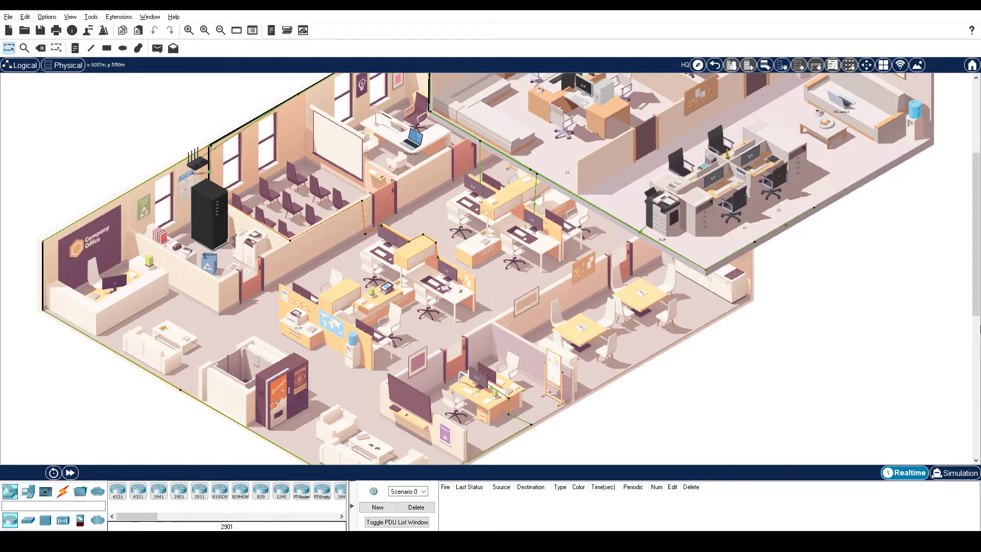
In PC 1-1's Web Browser, try loading test.ptsecurity.com by name.
left_click(477, 380)
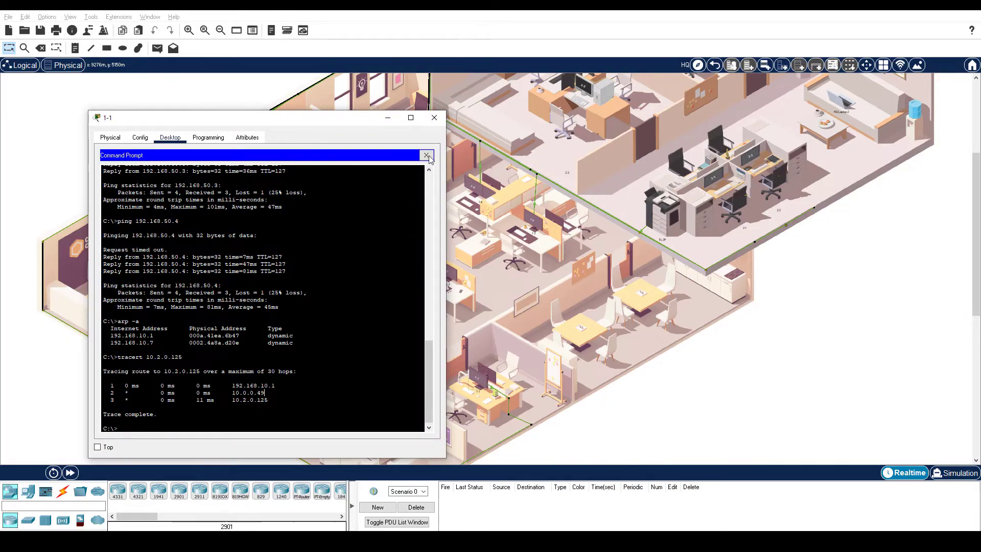
left_click(426, 155)
left_click(400, 173)
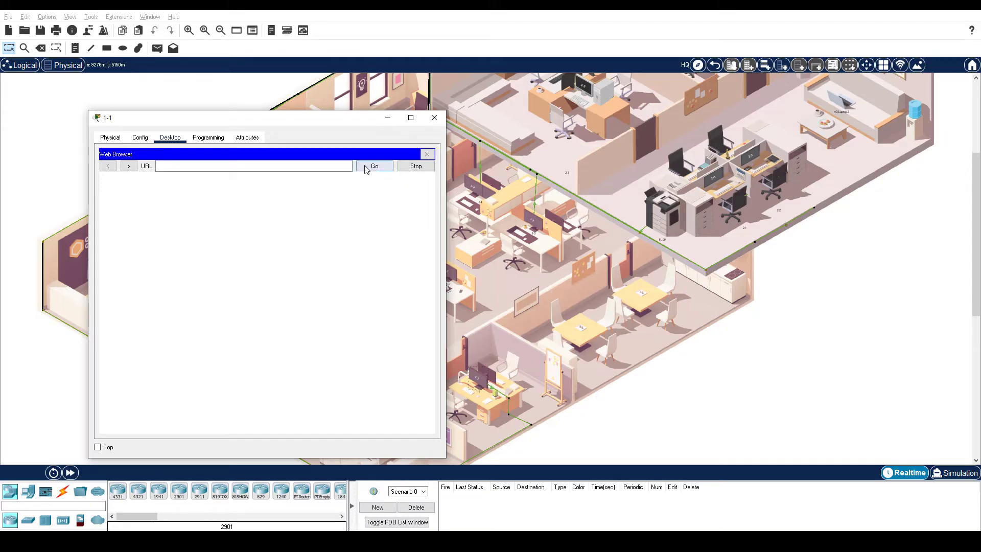
left_click(315, 164)
type("test.ptsecurity.com")
key("Return")
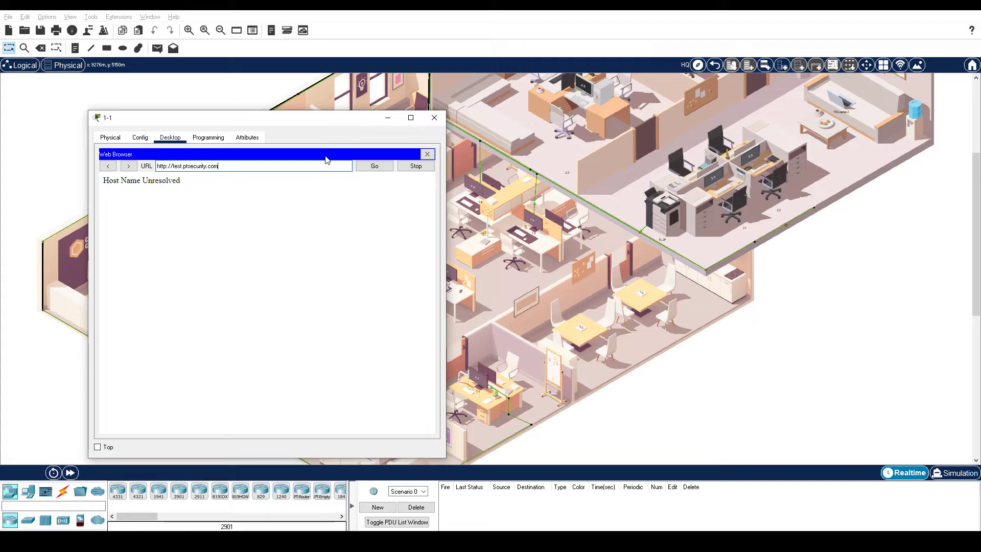
Replace the URL with 192.168.75.2 and load that site.
left_click_drag(327, 166, 131, 144)
type("192.168.75.2")
key("Return")
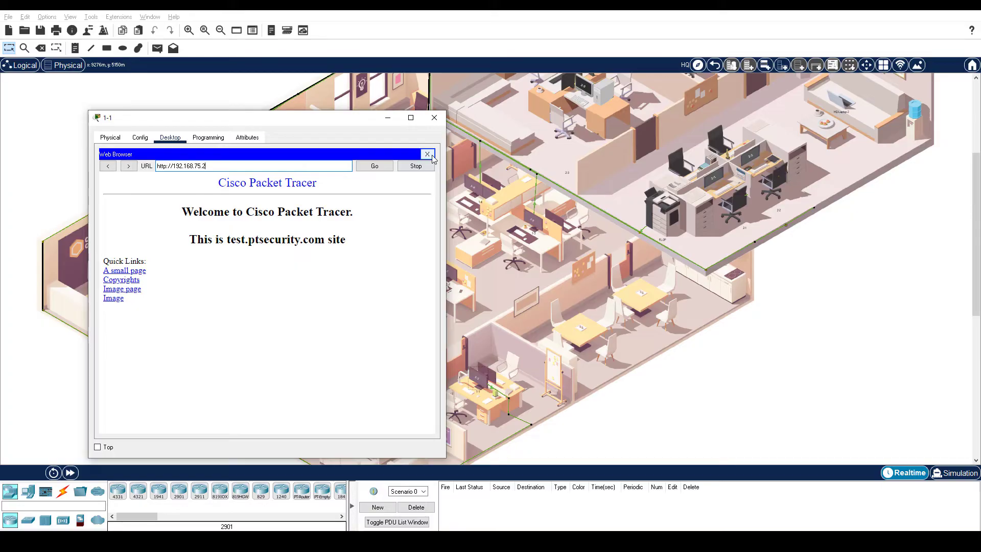
Switch from the browser to Command Prompt and run ping test.ptsecurity.com.
left_click(429, 155)
left_click(345, 173)
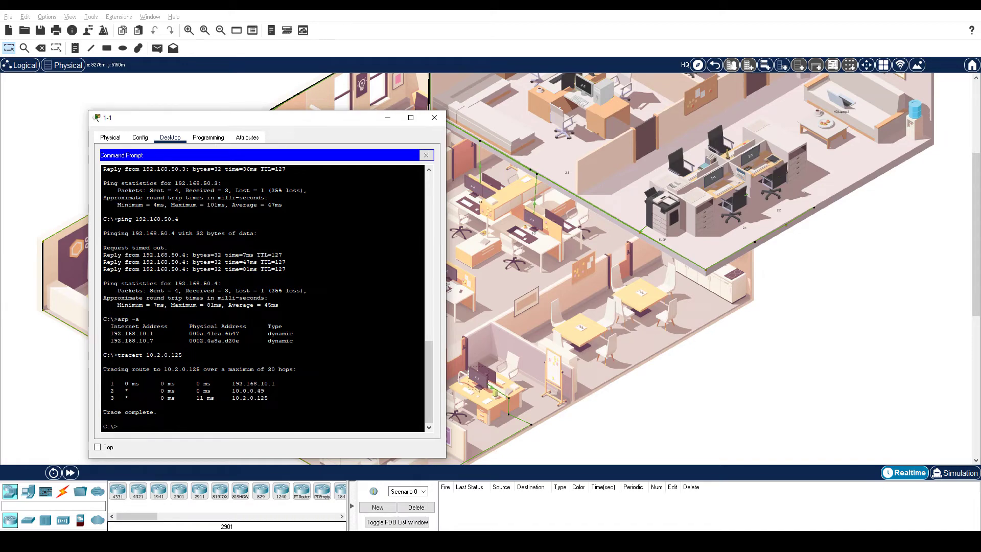
type("ping test.ptsecurity.com")
key("Return")
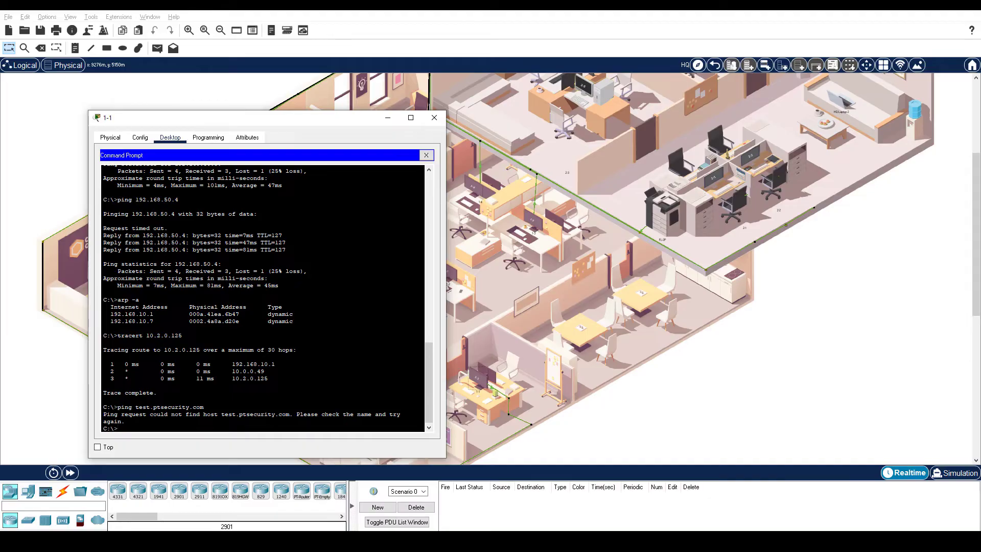
Run nslookup test.ptsecurity.com, highlight server 10.2.0.125, then run nslookup /? for help.
type("nslookup test.ptsecurity.com")
key("Return")
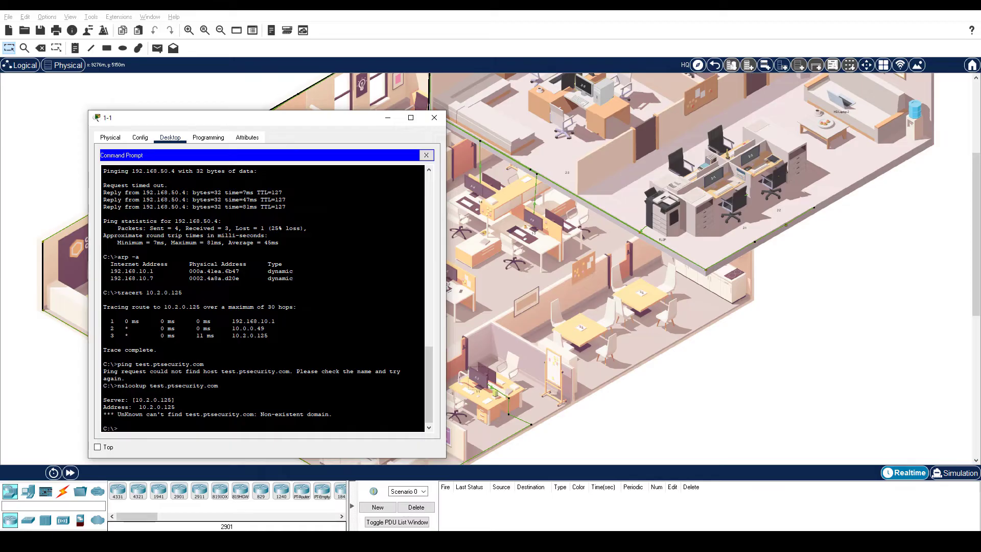
left_click_drag(129, 400, 176, 400)
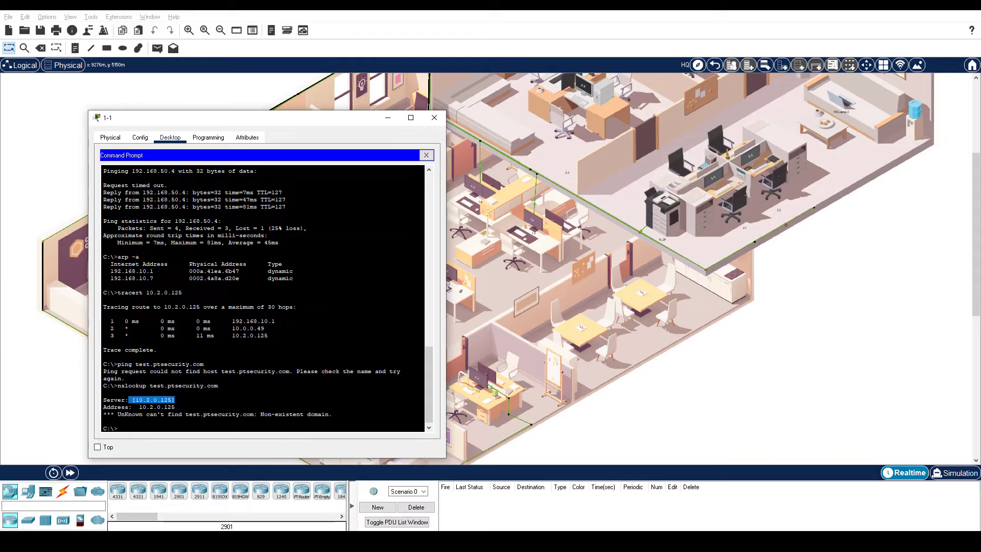
key("ctrl+c")
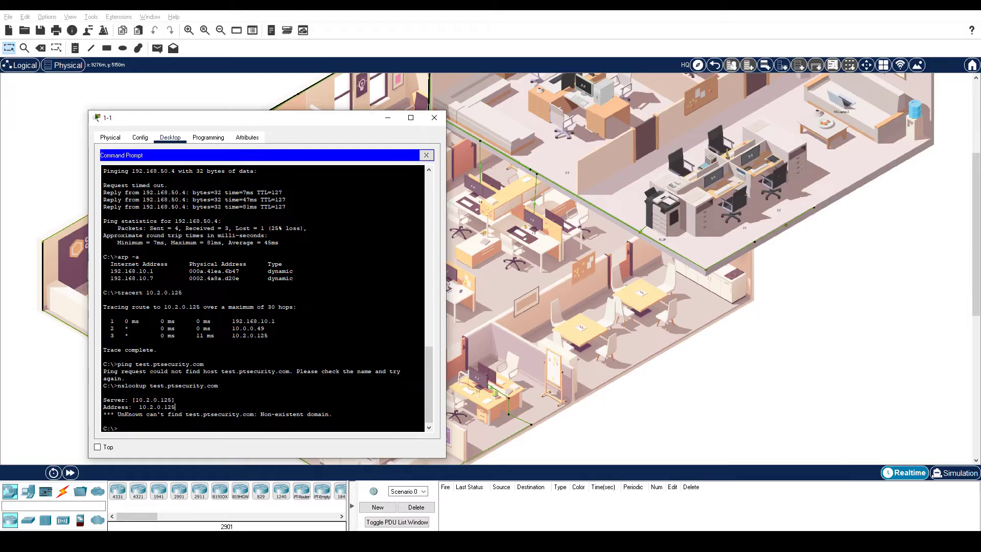
type("nslookup /?")
key("Return")
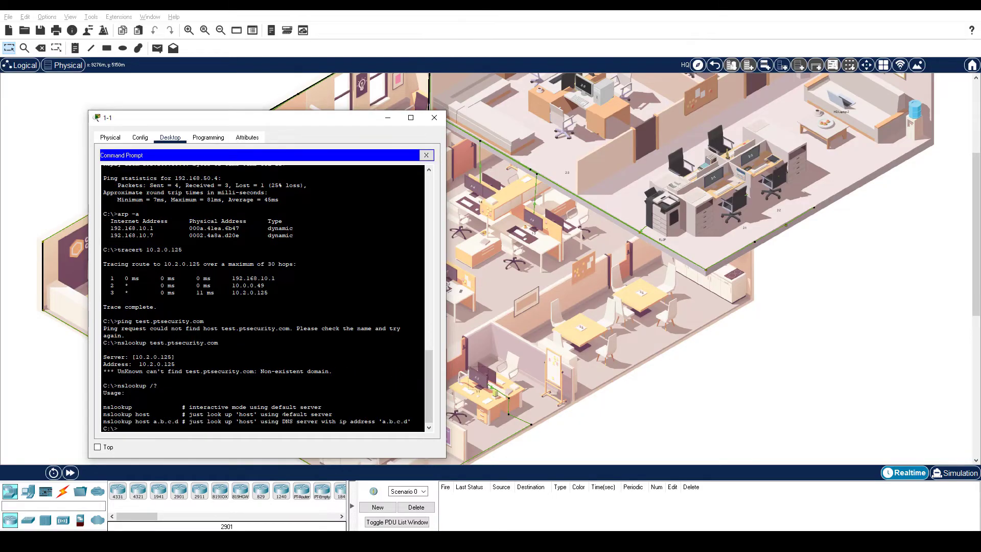
Run nslookup test.ptsecurity.com 192.168.99.3 and highlight the 192.168.75.2 answer.
left_click_drag(189, 421, 411, 422)
type("lookup test.ptsecurity.com 192.168.99.3")
key("Return")
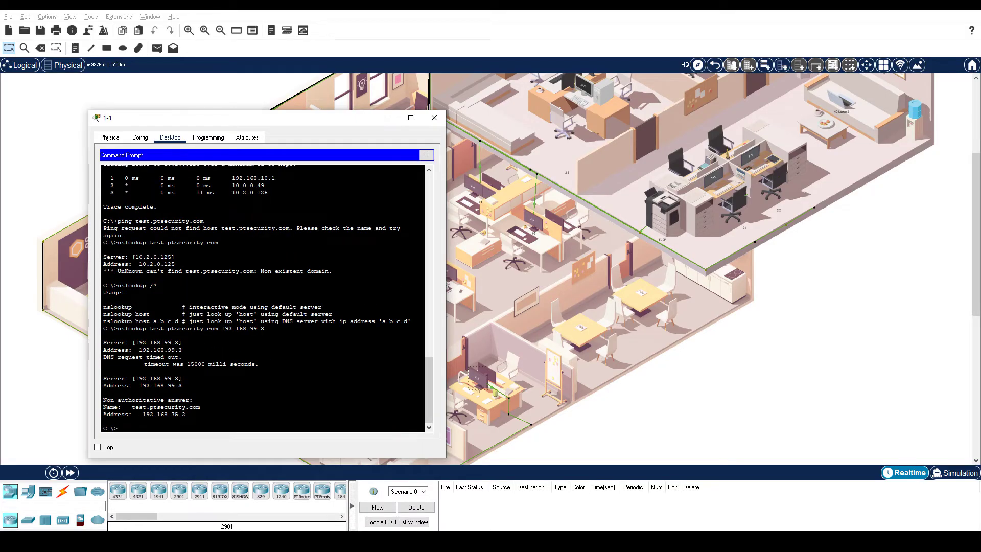
left_click_drag(185, 415, 100, 398)
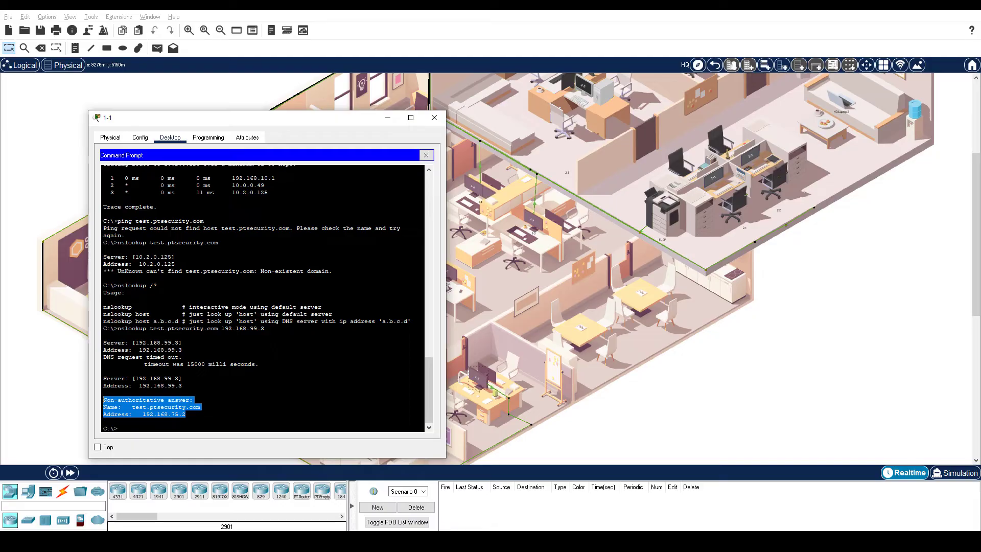
Clear the selection and ping mail.cybercloud.com.
key("ctrl+c")
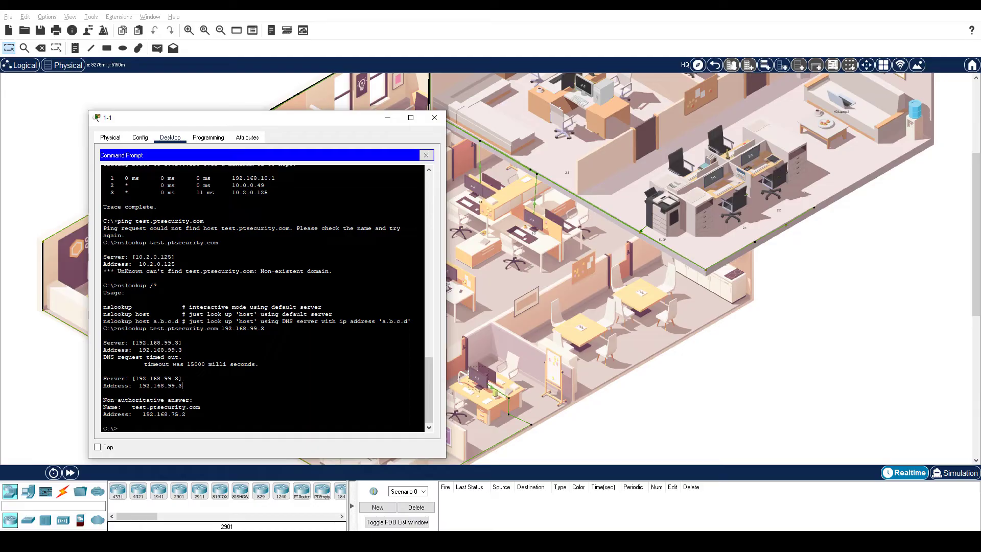
type("ping mail.cybercloud.com")
key("Return")
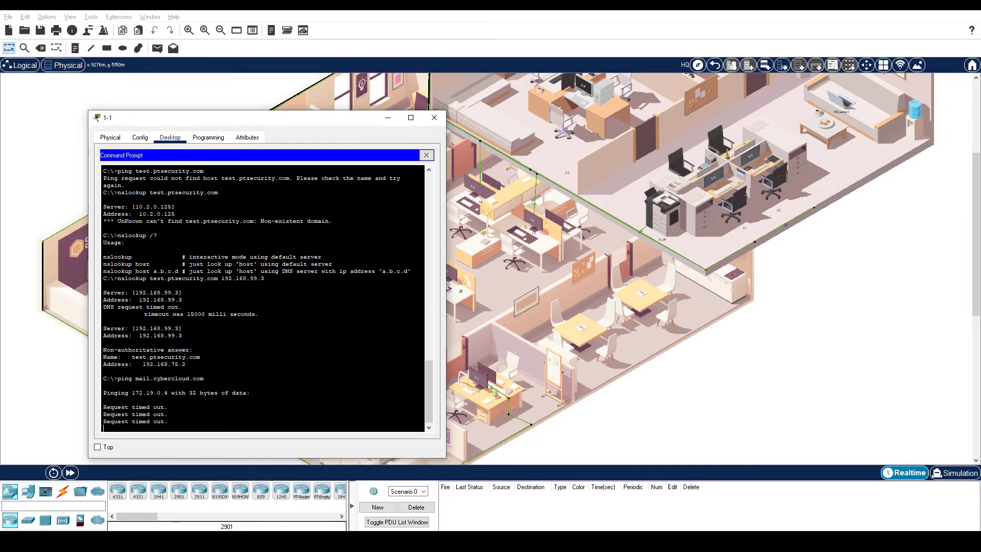
Highlight the 'Pinging 172.19.0.4' line of the timed-out ping output.
left_click_drag(104, 357, 251, 357)
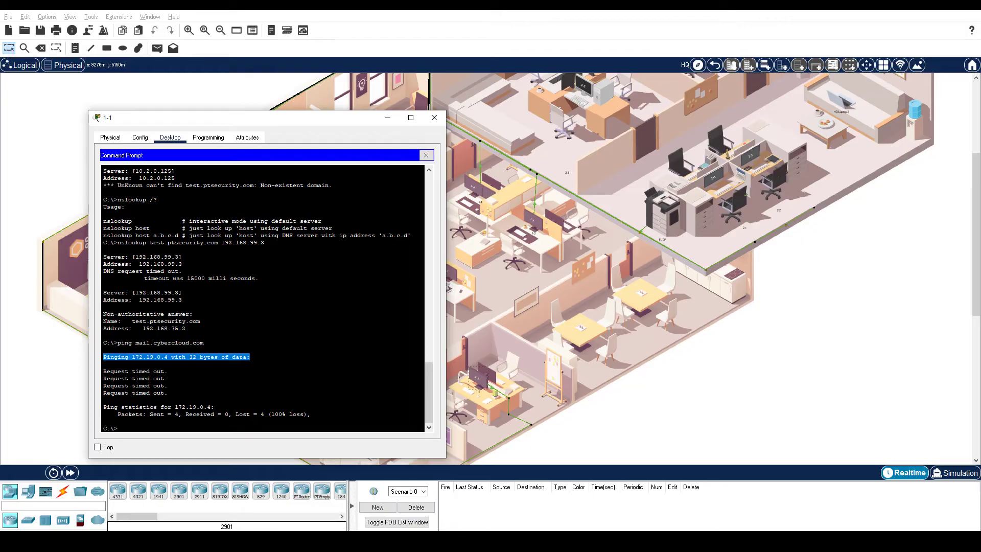
type("ping www.ptsecur")
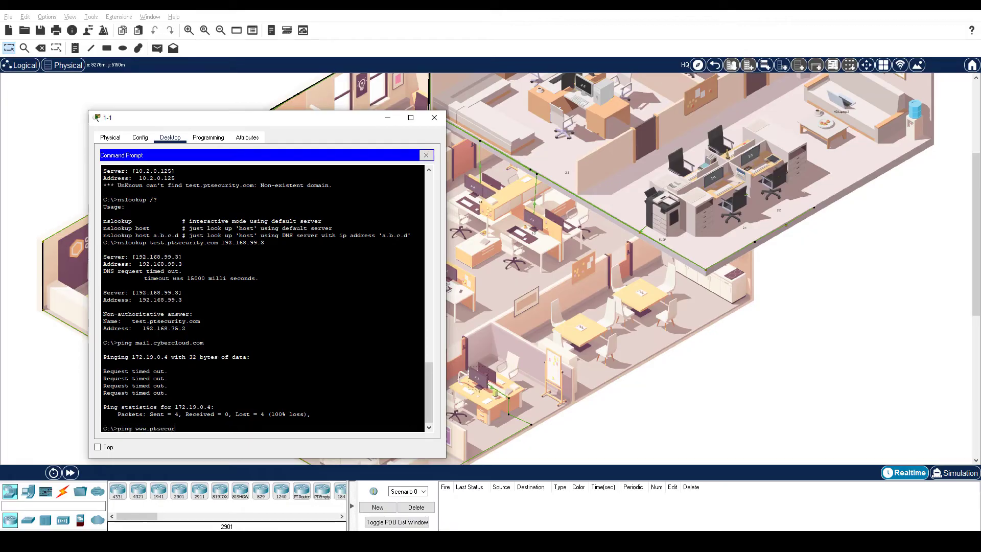
type("ity.com")
key("Return")
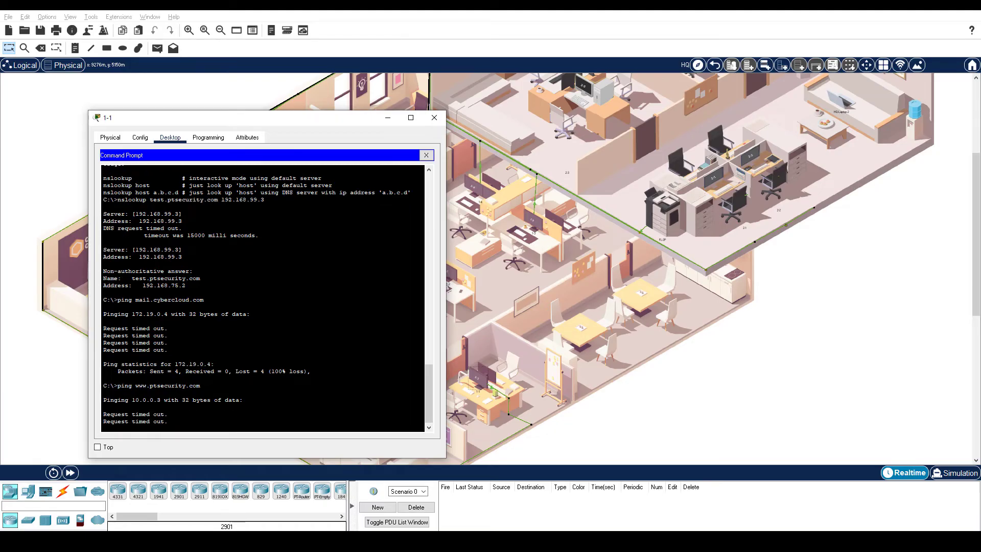
left_click_drag(178, 386, 283, 385)
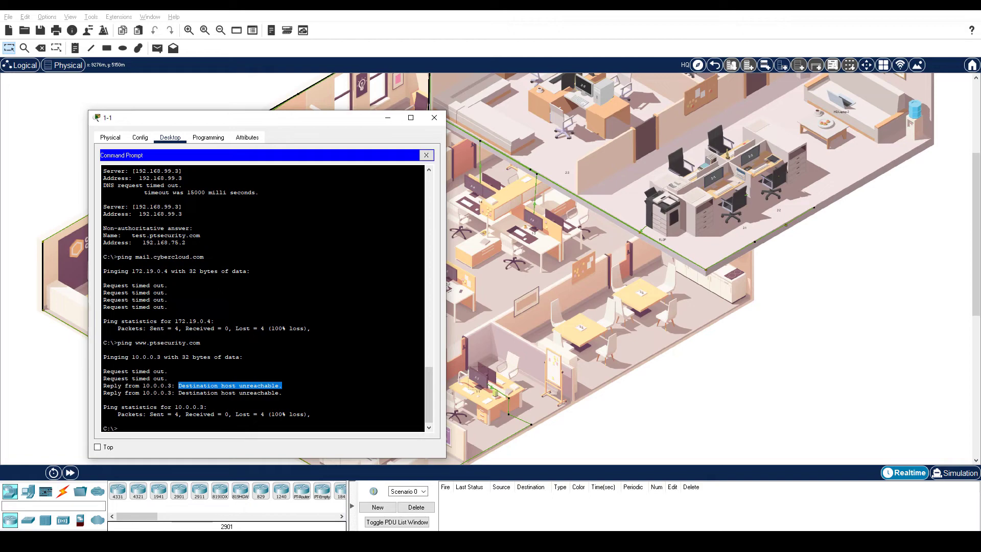
left_click(426, 155)
left_click(402, 170)
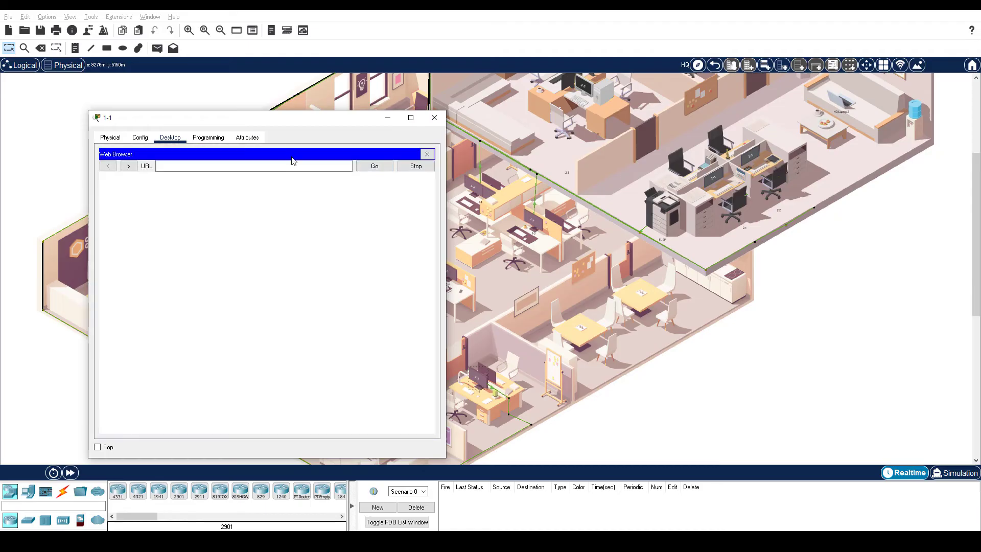
type("www.ptsecurity.com")
key("Return")
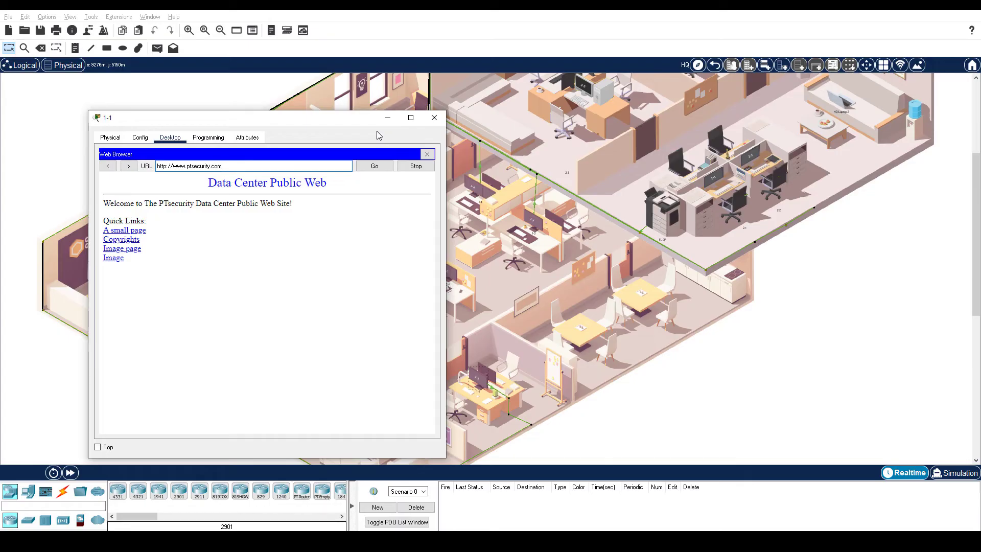
Reopen Command Prompt, dock PC 1-1 right with Top ticked, and enter the Wiring Closet.
left_click(425, 154)
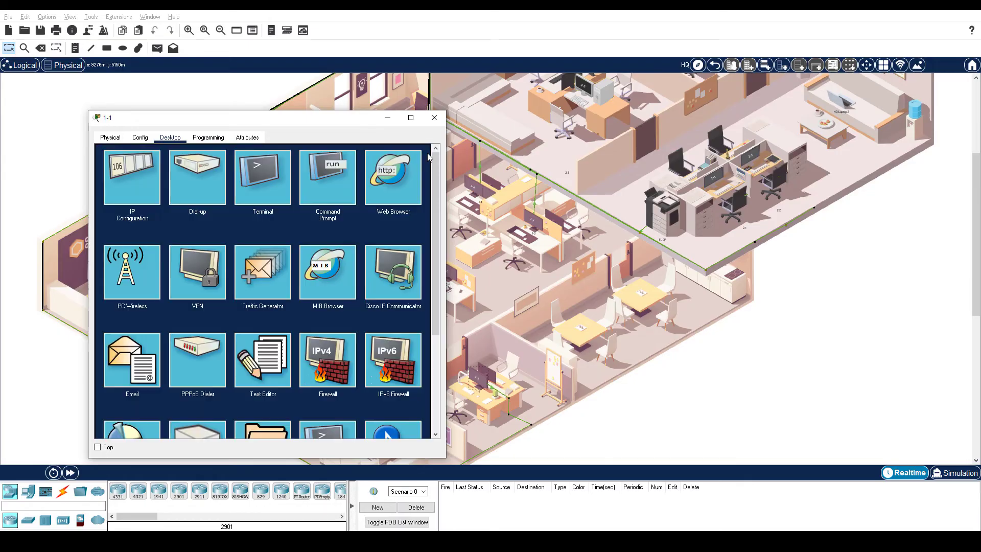
left_click(335, 179)
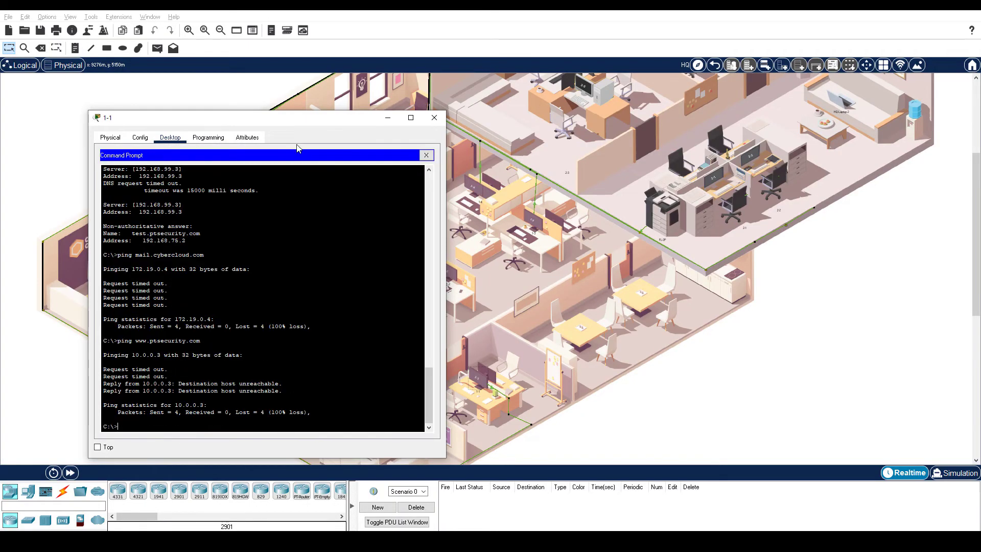
left_click_drag(297, 123, 780, 98)
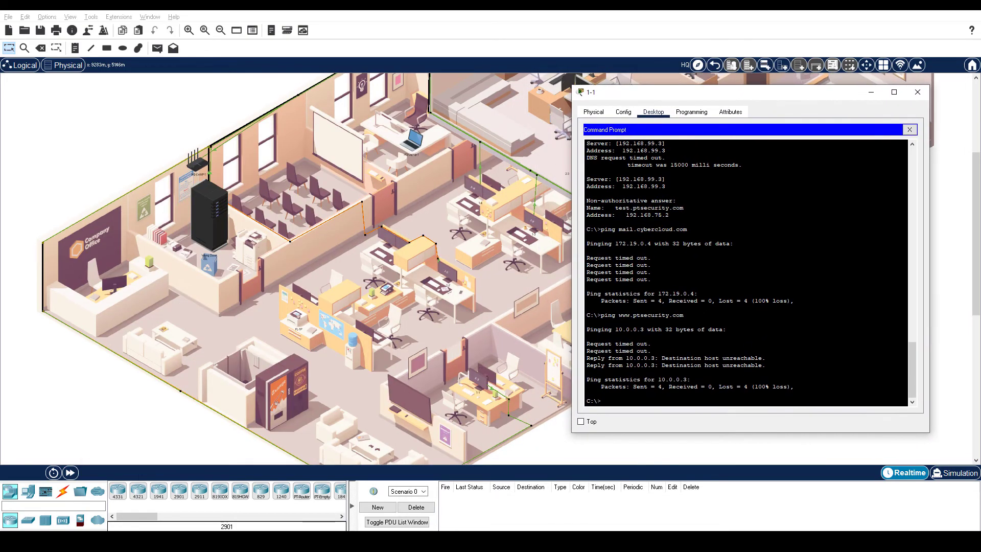
left_click(580, 422)
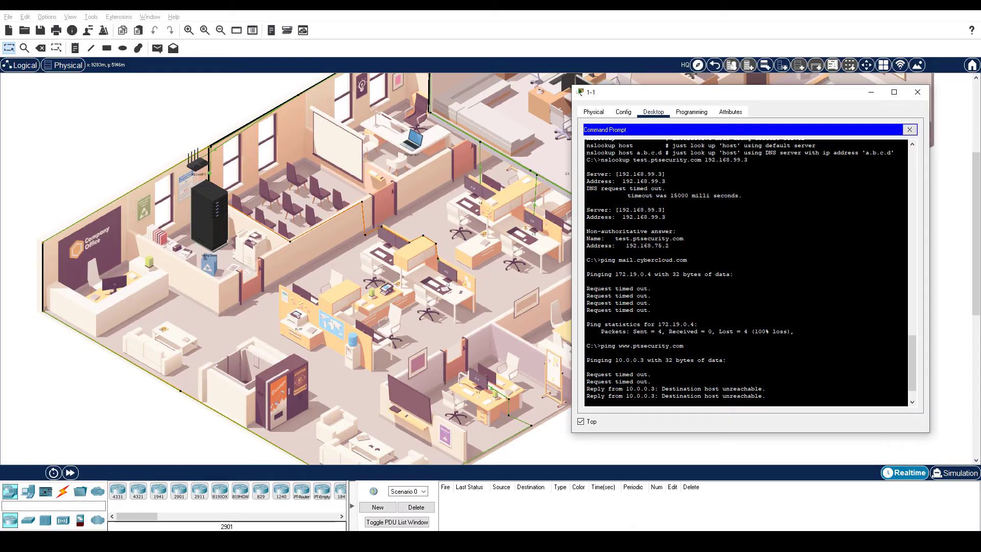
left_click(198, 224)
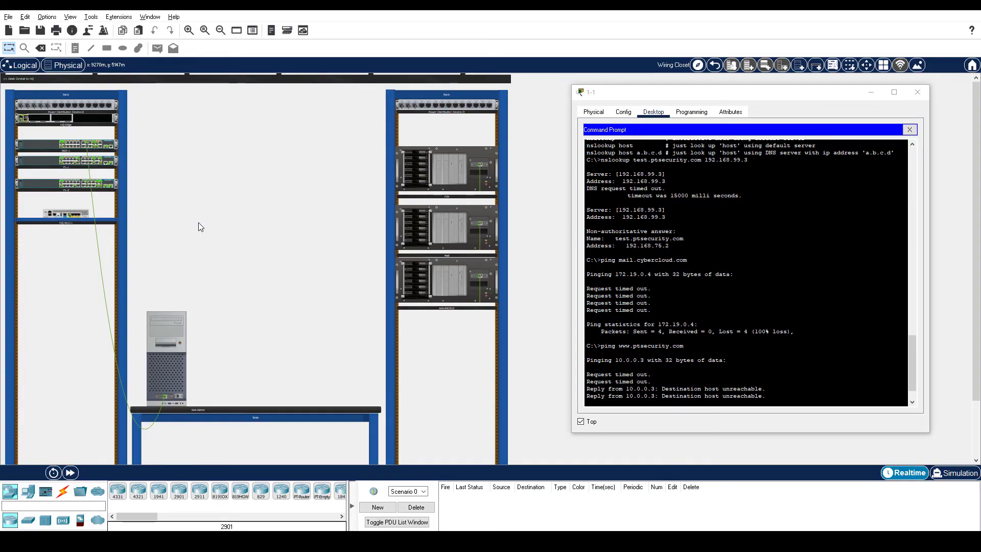
Open the FTP server's Command Prompt beside PC 1-1's window.
left_click(421, 170)
left_click_drag(429, 90, 249, 90)
left_click(248, 112)
left_click(300, 145)
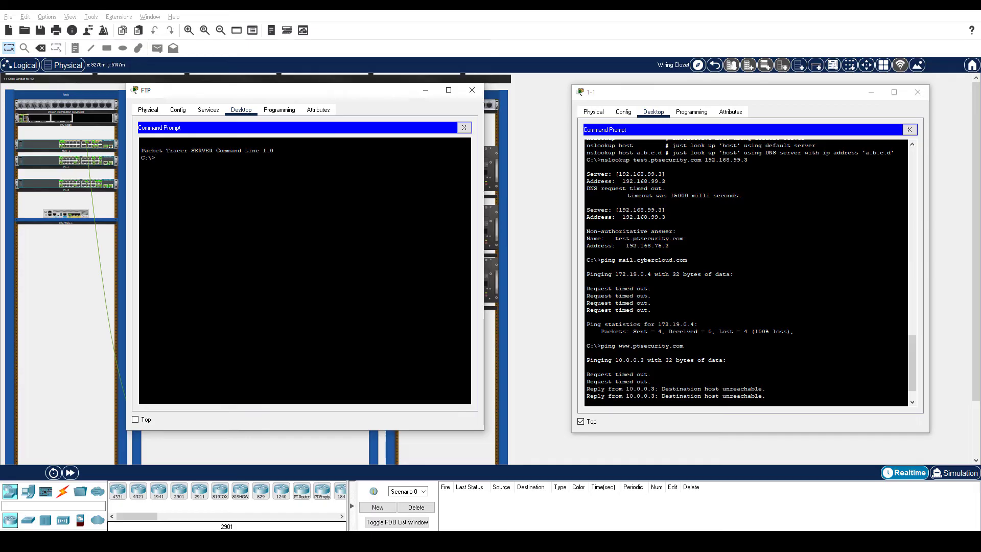
left_click_drag(286, 90, 267, 101)
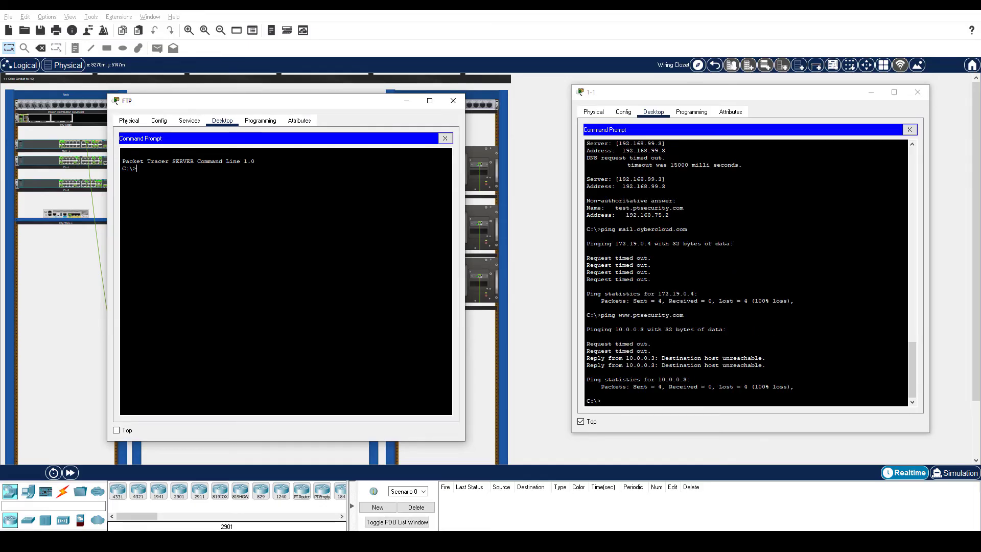
Run netstat on PC 1-1, which shows no active connections.
left_click(601, 401)
type("netstat")
key("Return")
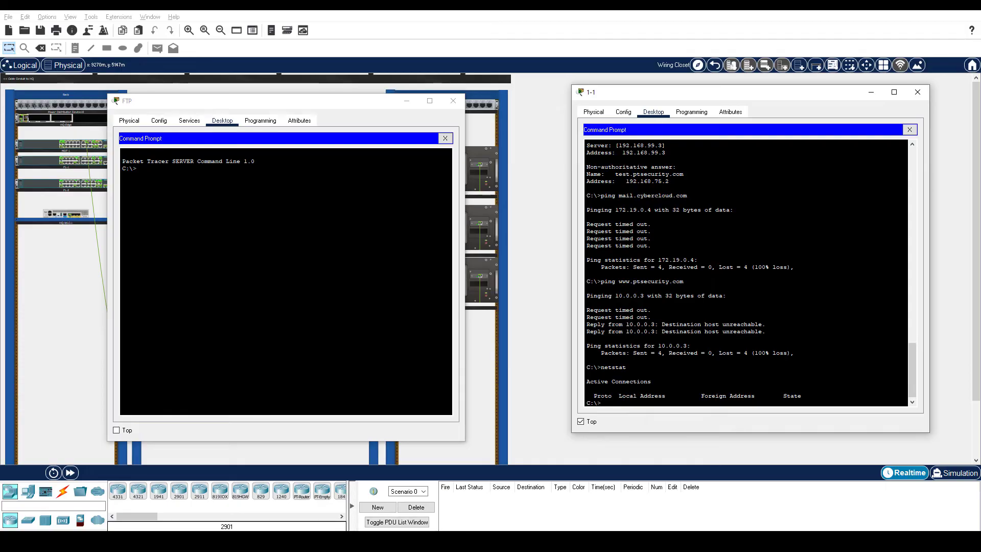
Run netstat on the FTP server and mark ports 25, 110 and 8443, all CLOSED.
left_click(137, 168)
type("netstat")
key("Return")
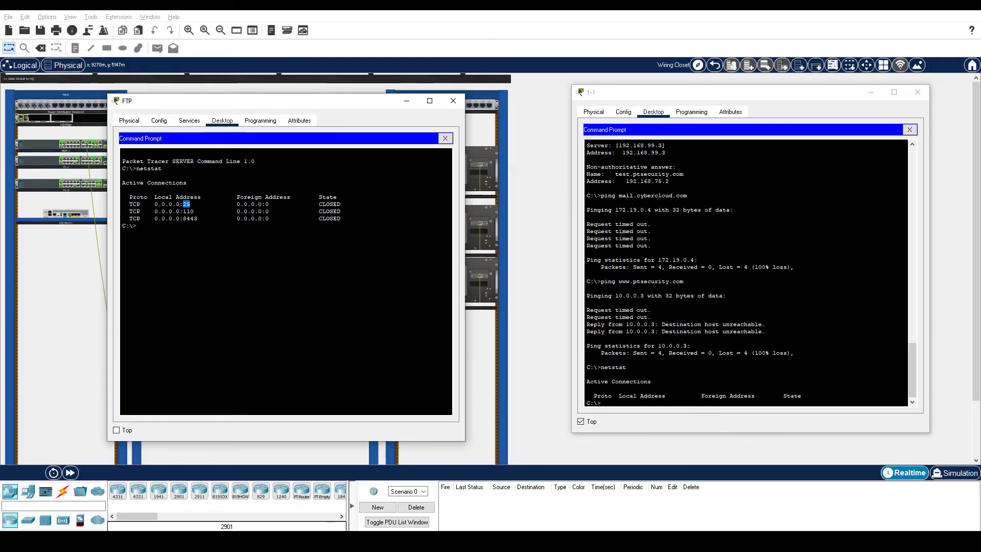
double_click(187, 204)
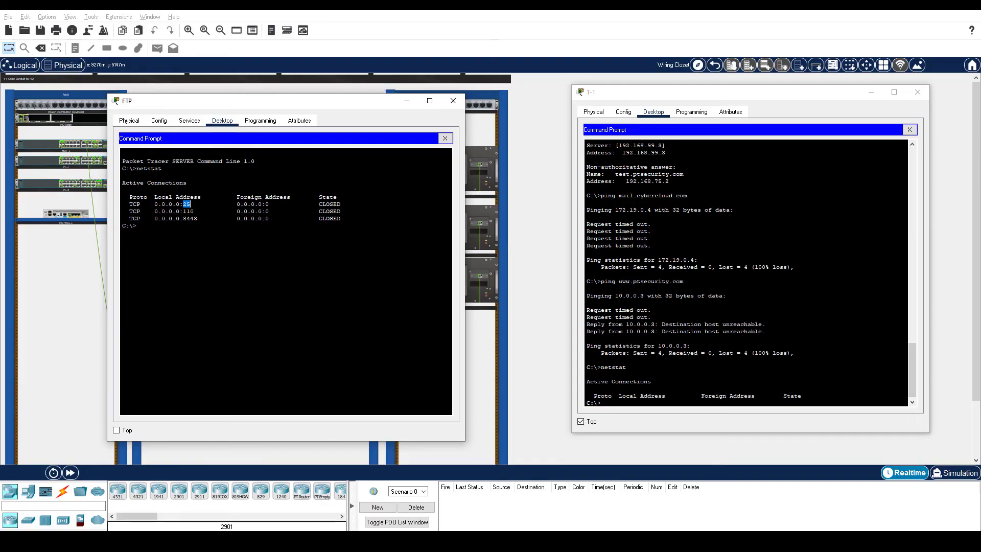
double_click(188, 211)
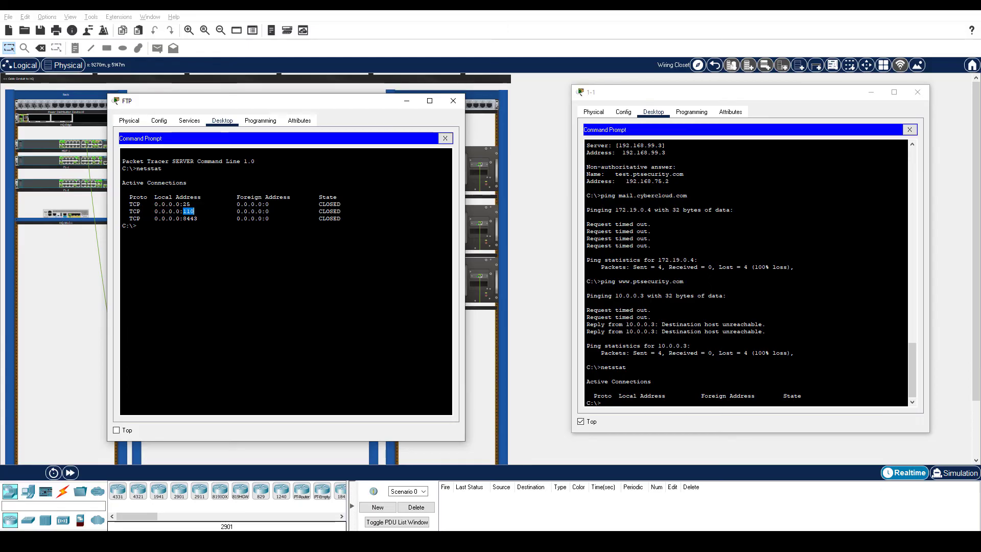
double_click(189, 218)
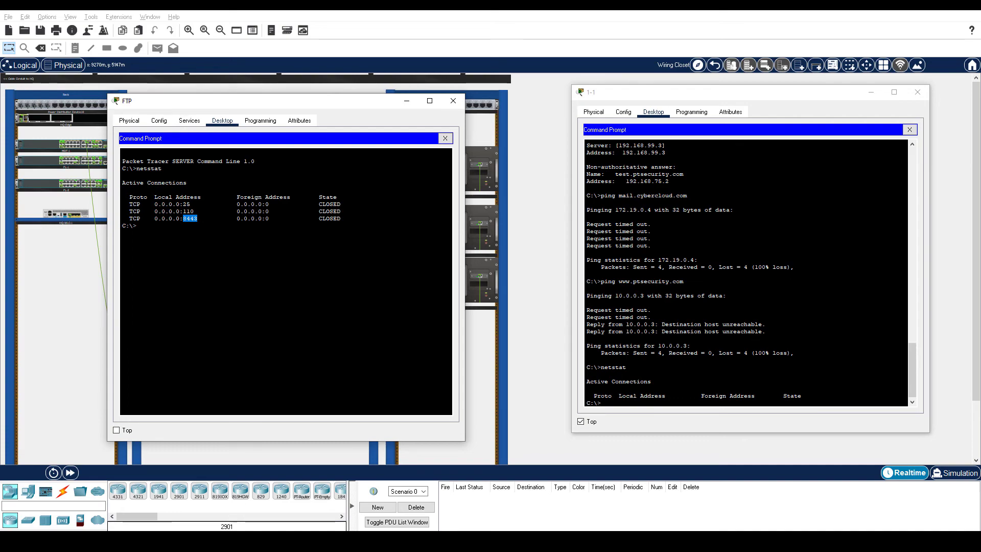
left_click(212, 204)
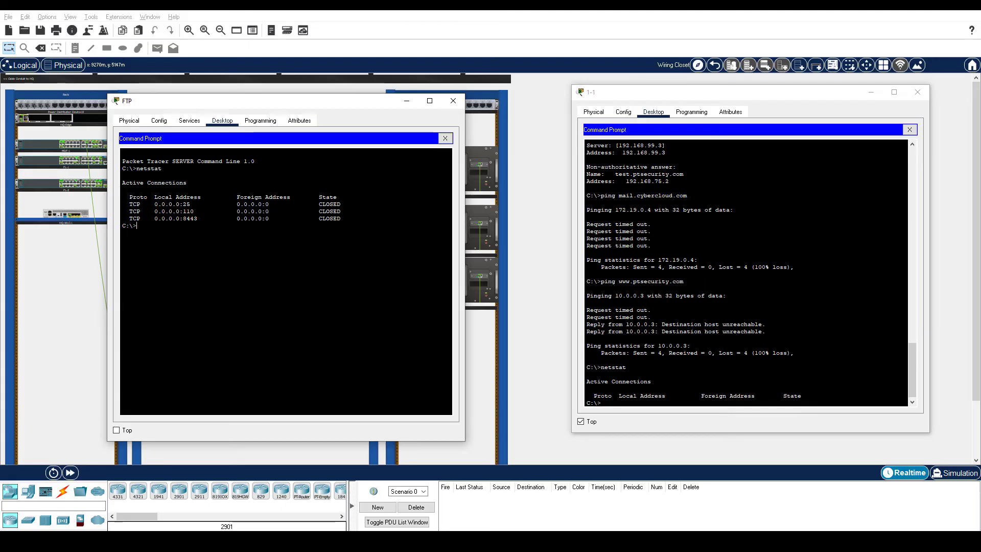
Run ipconfig on the FTP server and highlight its IPv4 address 192.168.75.2.
type("ipconfig")
key("Return")
left_click_drag(254, 275, 297, 275)
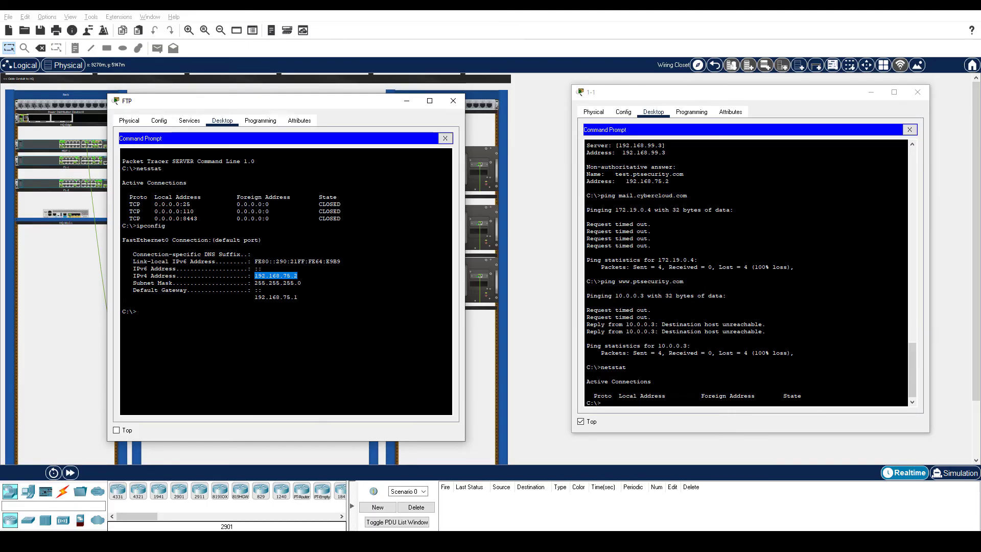
Connect PC 1-1 to the server with ftp 192.168.75.2, reaching the username prompt.
left_click(628, 423)
type("ftp 192.168.75.2")
key("Return")
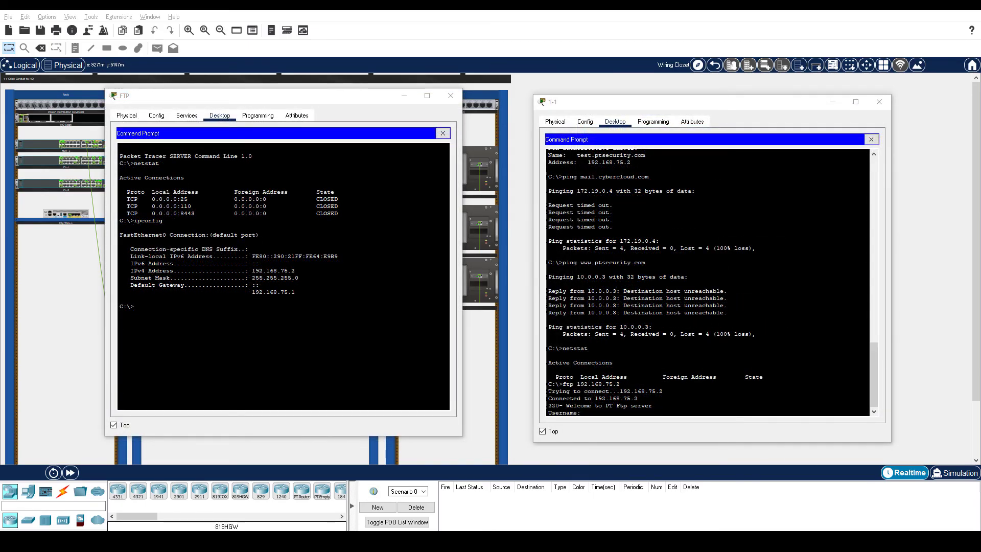
Run netstat on the FTP server and highlight the ESTABLISHED port 21 session.
left_click(133, 306)
type("netstat")
key("Return")
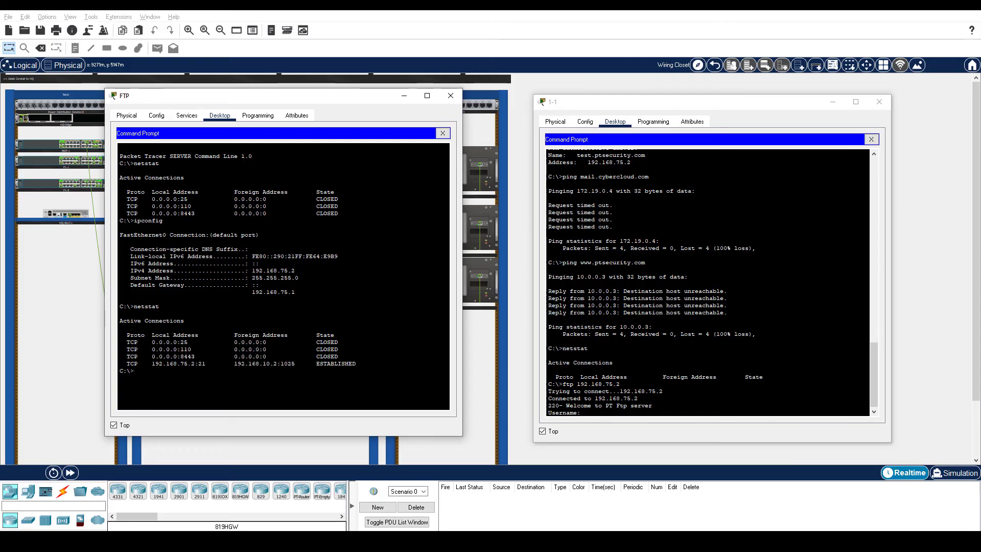
left_click_drag(198, 363, 316, 363)
Log PC 1-1 into the FTP server with the FTP username and password.
left_click(609, 417)
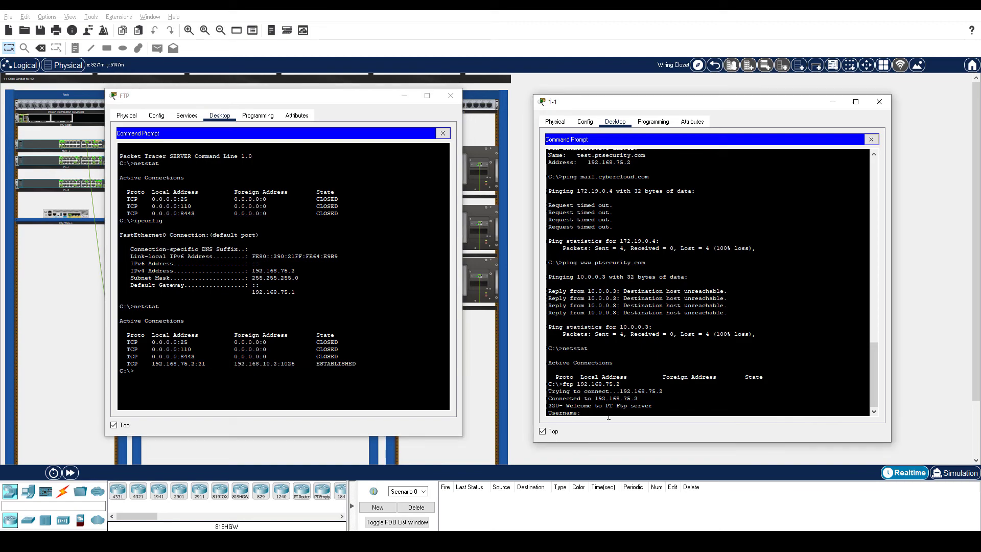
type("bob")
key("Return")
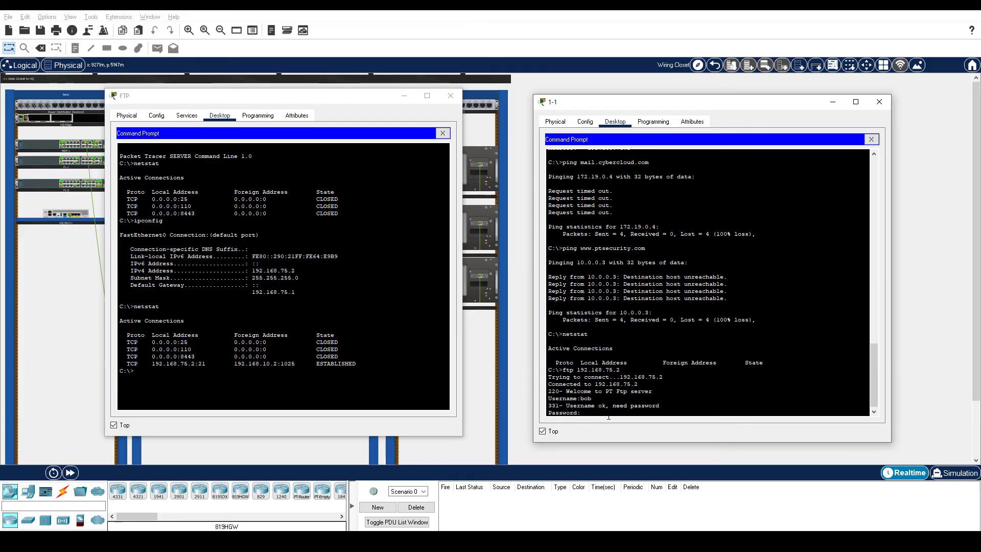
key("Return")
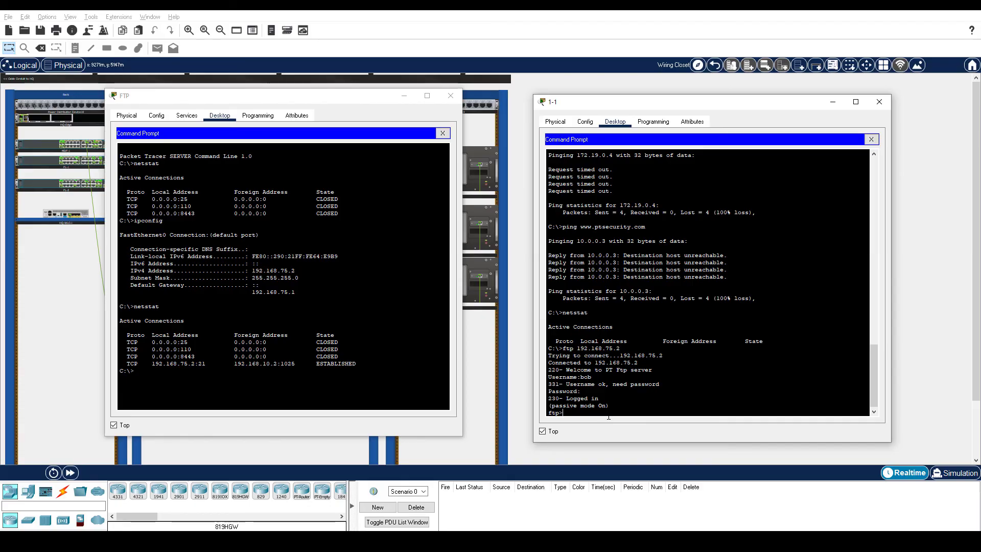
Upload Sample2.txt from PC 1-1 with put, then check the server's netstat twice.
type("put Sample2.txt")
key("Return")
left_click(286, 388)
key("Up")
key("Return")
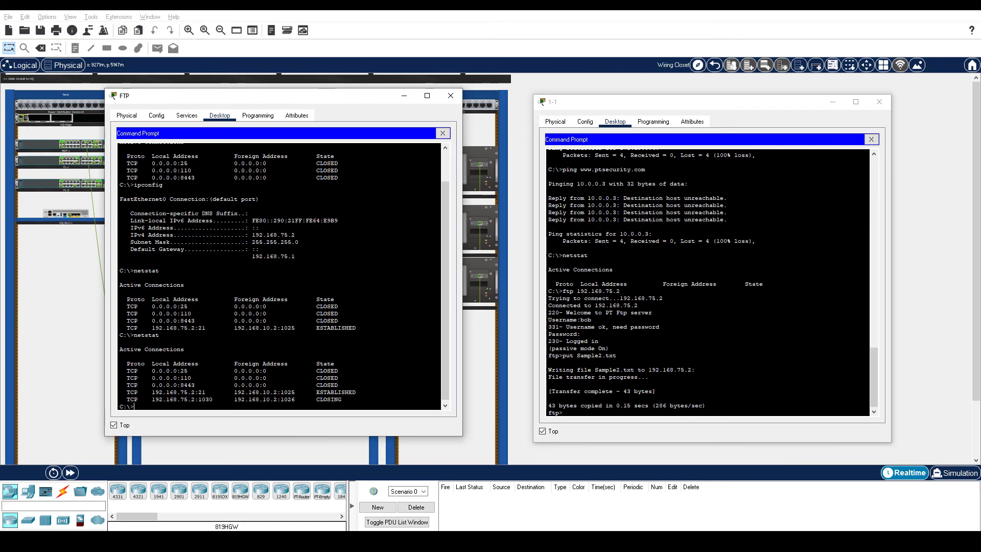
left_click_drag(234, 399, 296, 399)
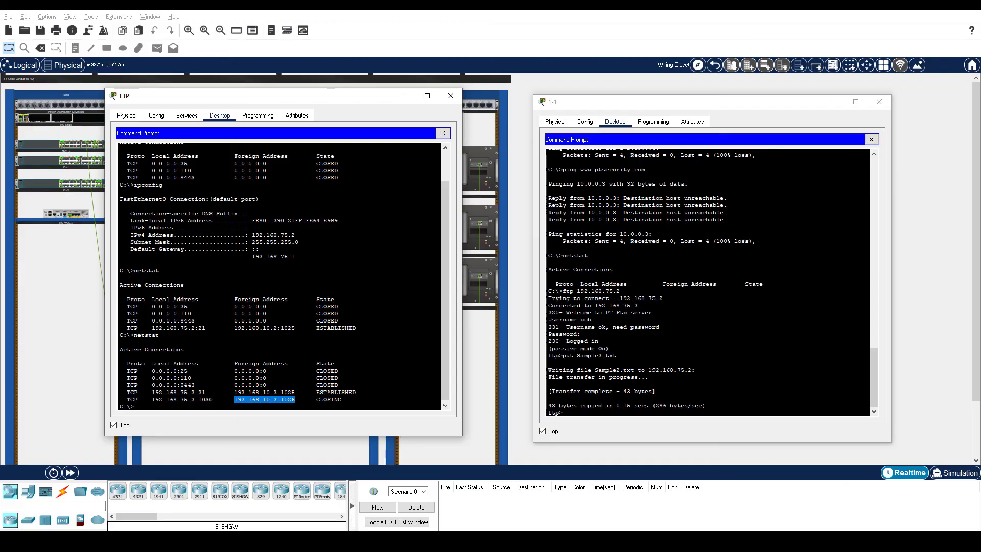
left_click(276, 409)
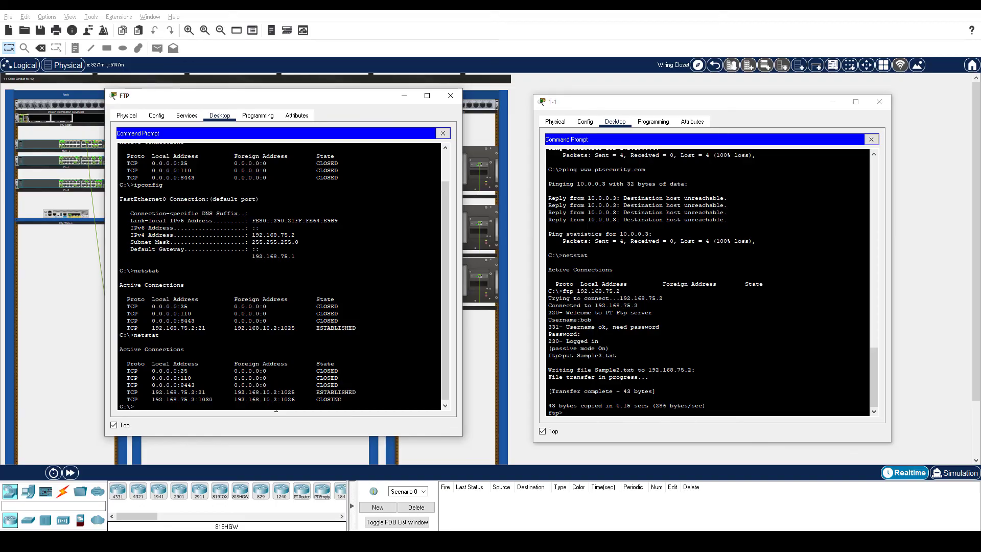
key("Up")
key("Return")
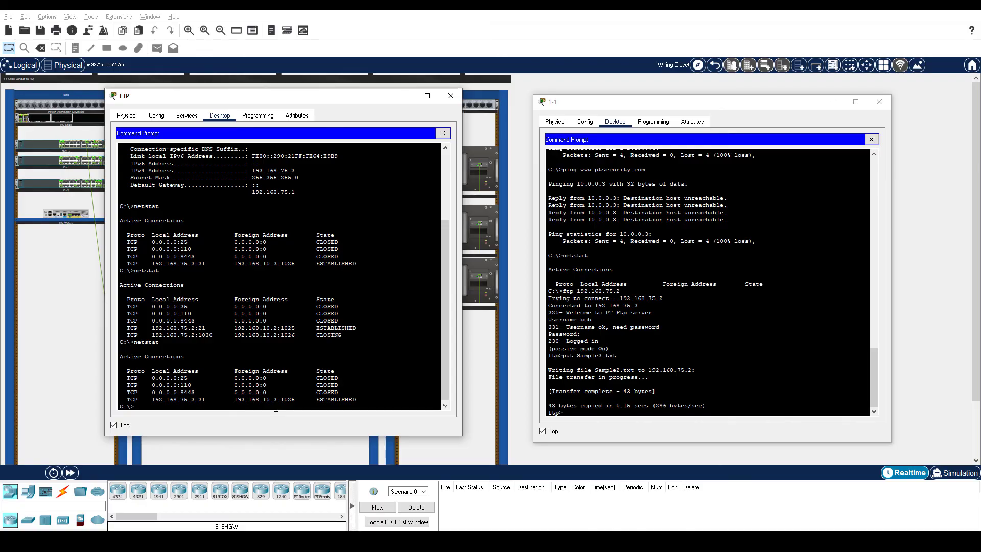
Quit the FTP session on PC 1-1 and confirm the server's port 21 connection is CLOSED.
left_click(615, 415)
type("quit")
key("Return")
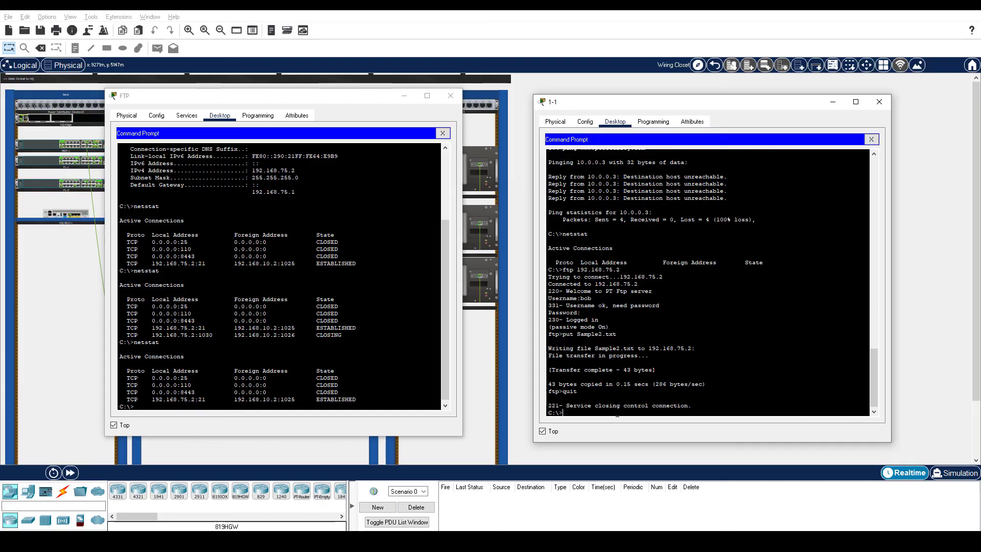
left_click(133, 407)
type("netstat")
key("Return")
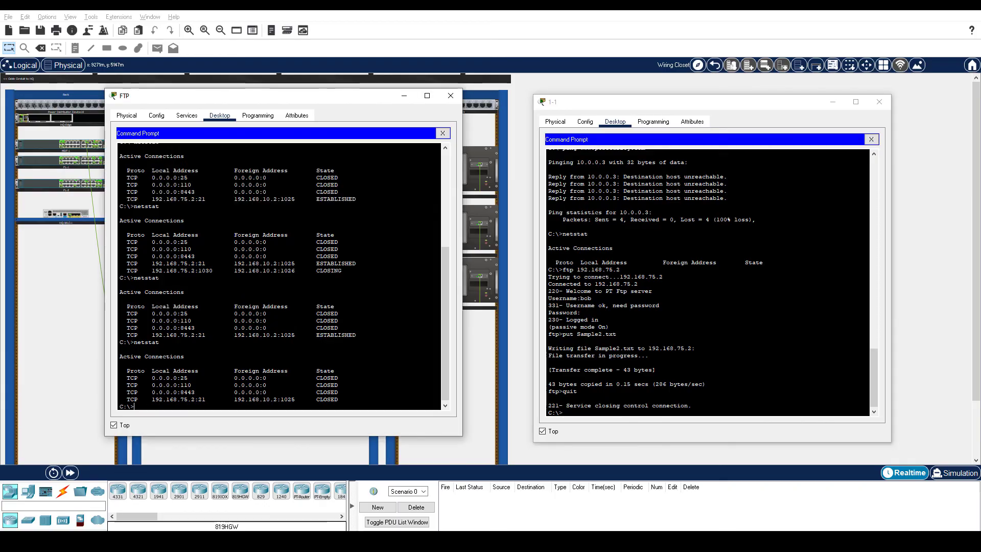
double_click(317, 399)
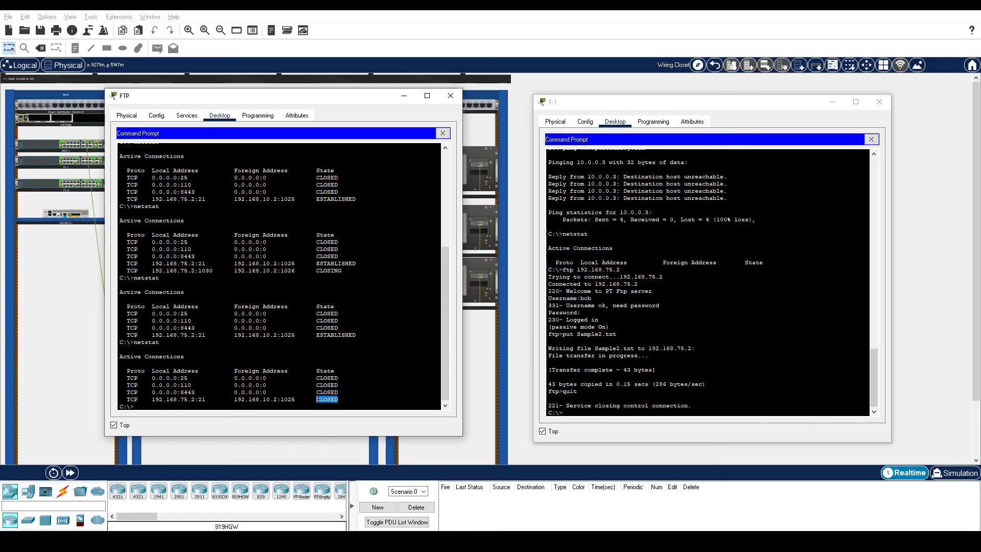
left_click(871, 138)
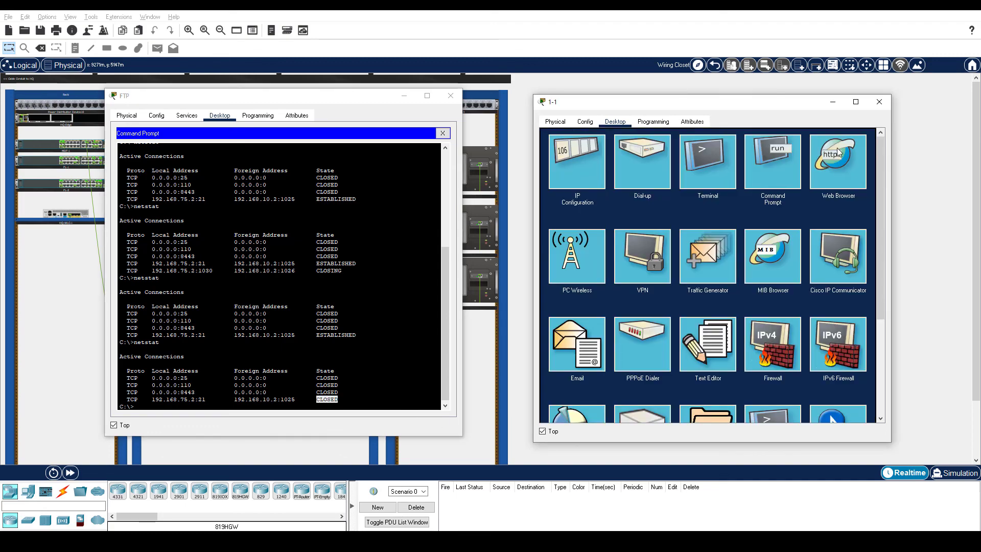
left_click(838, 153)
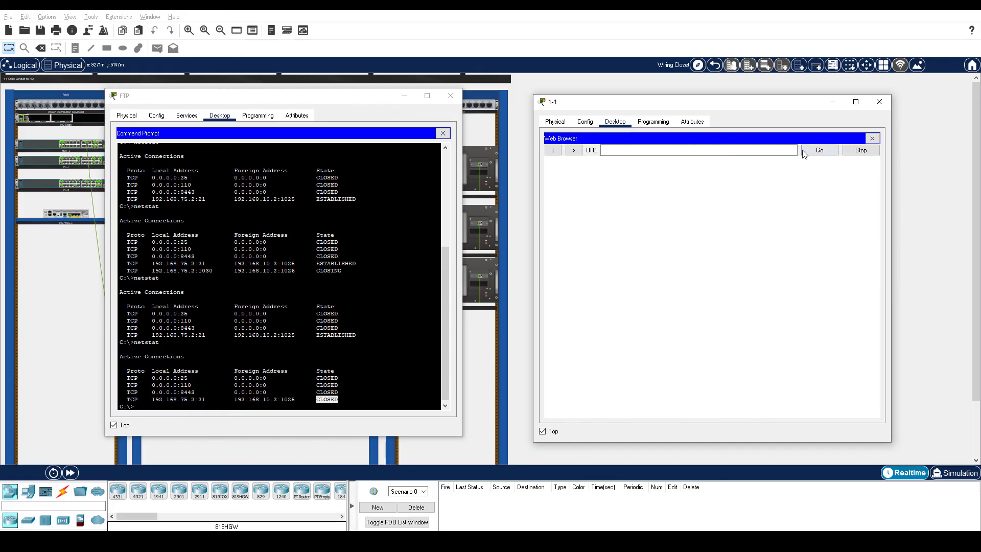
left_click(661, 150)
type("192.168.75.2")
key("Return")
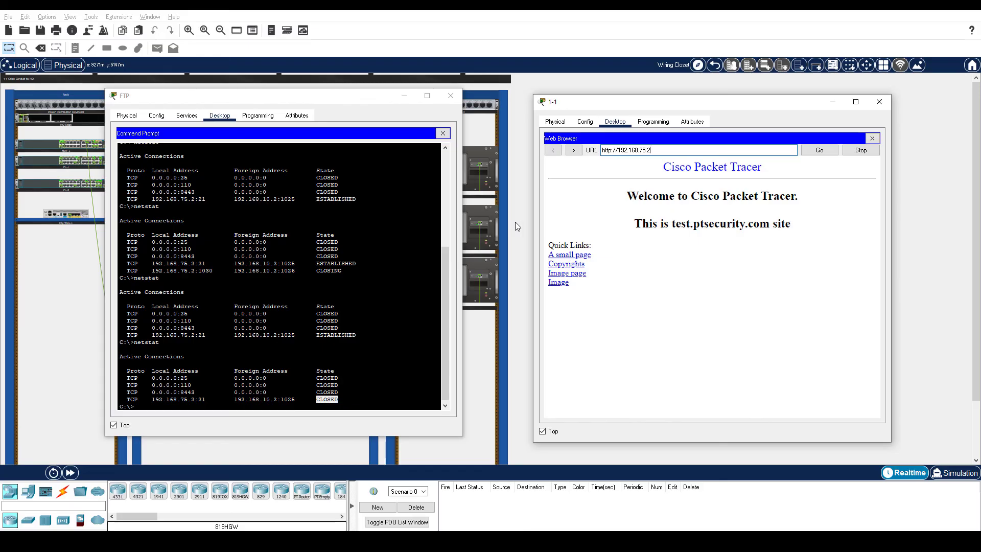
Rerun netstat on the FTP server and highlight the port 80 connection details.
left_click(120, 362)
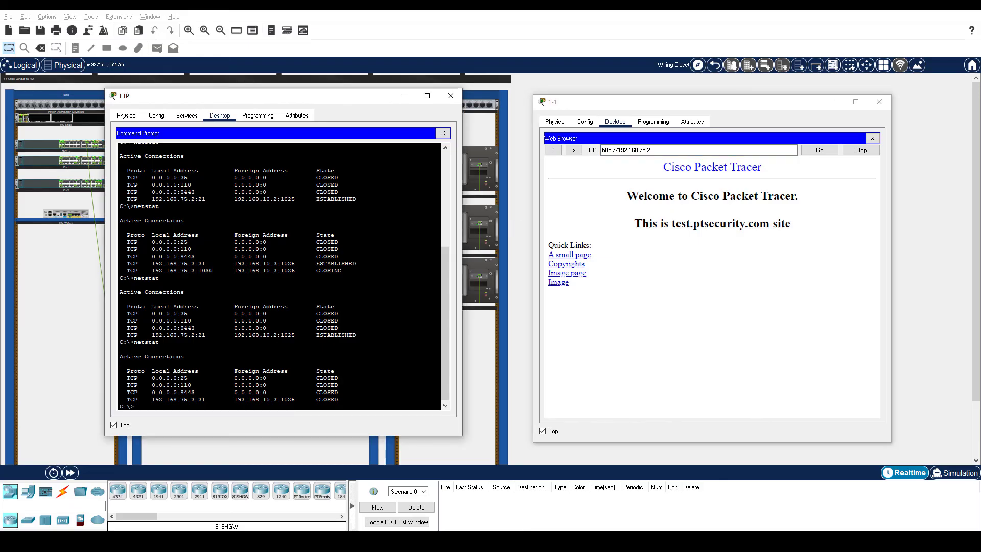
key("Up")
key("Return")
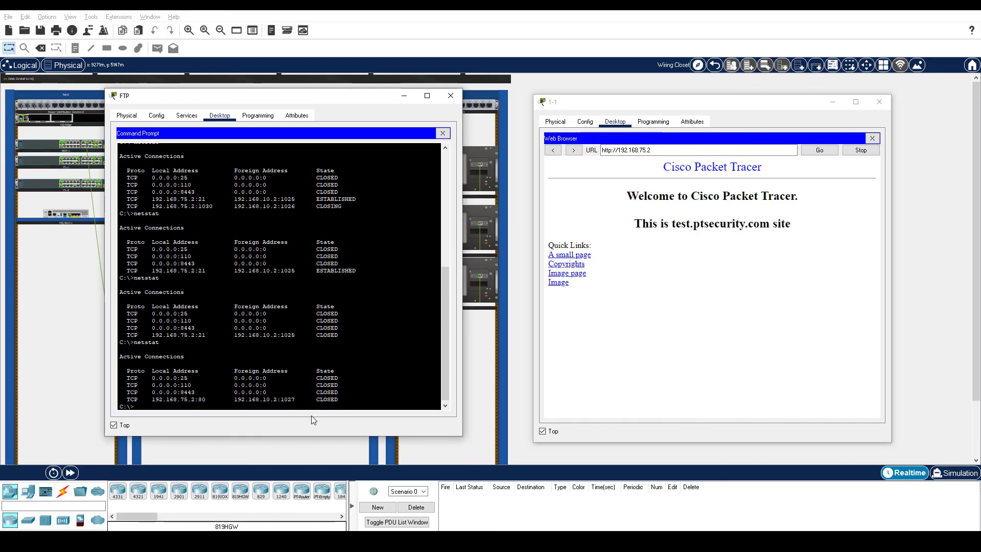
left_click_drag(198, 399, 338, 399)
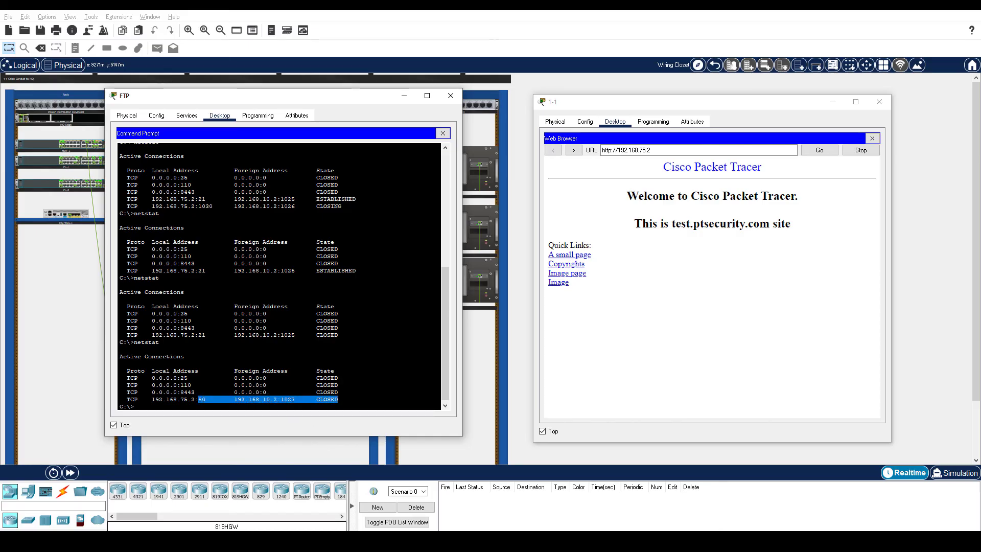